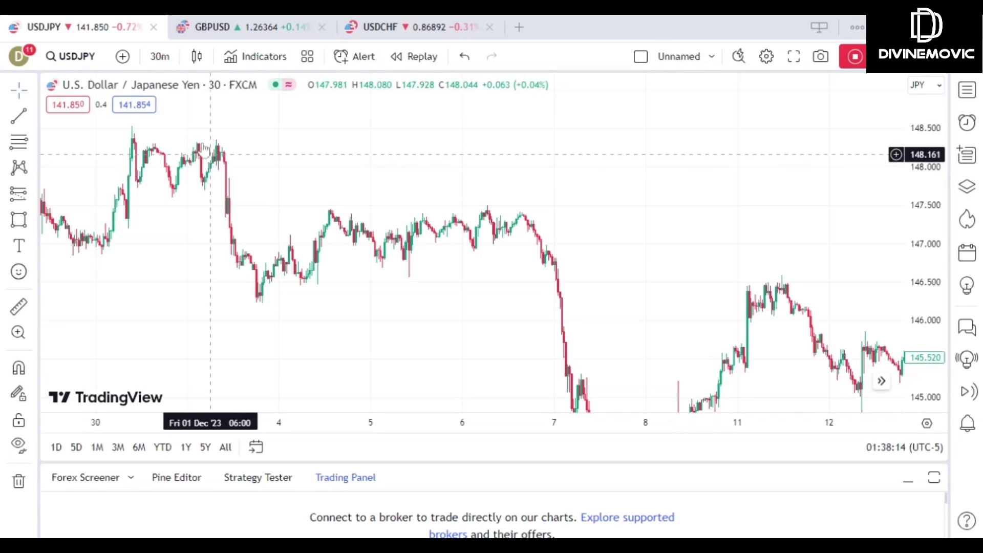
- Switch USDJPY to daily candles and zoom out to show mid-2022 through late 2023
{"action": "left_click", "coordinate": [164, 66]}
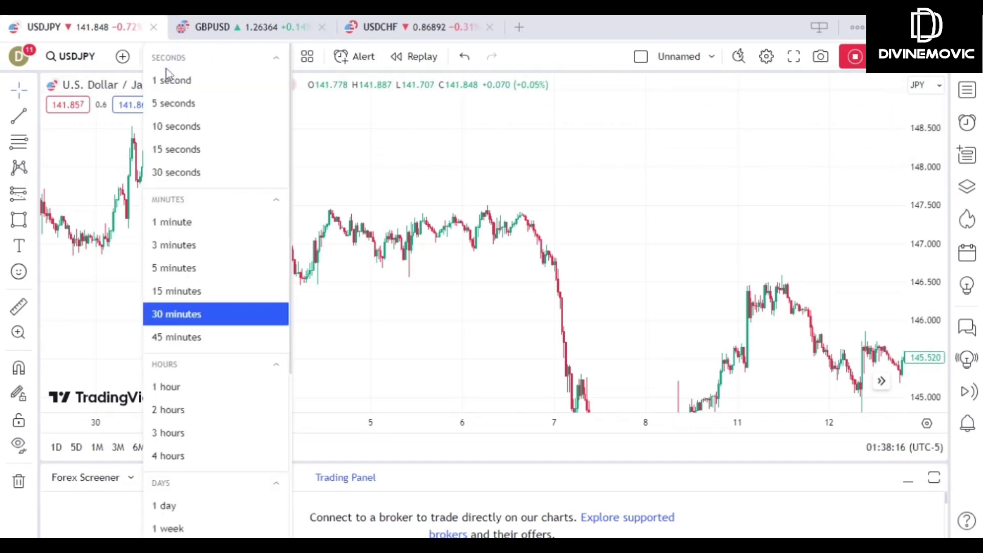
{"action": "left_click", "coordinate": [189, 507]}
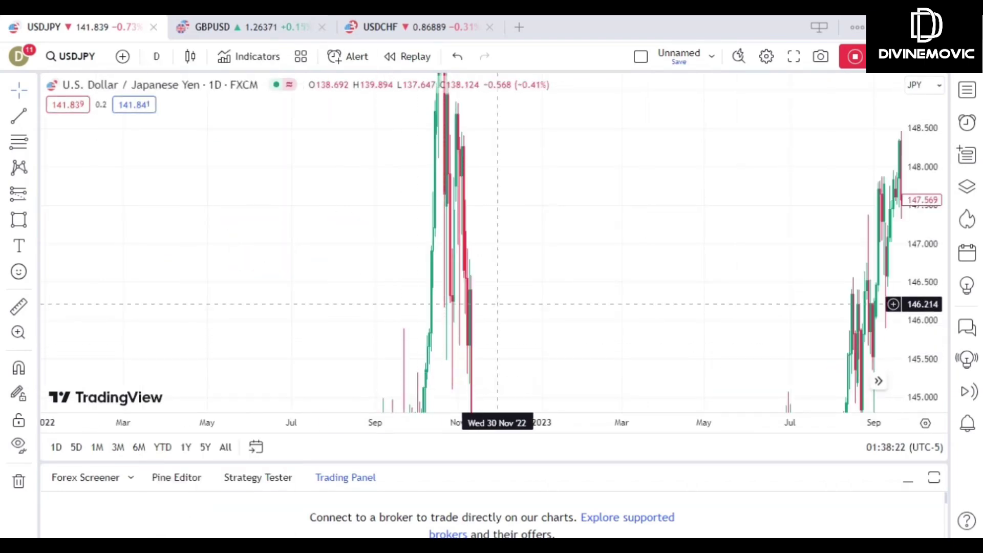
{"action": "left_click_drag", "start_coordinate": [497, 307], "coordinate": [285, 193]}
{"action": "left_click_drag", "start_coordinate": [925, 215], "coordinate": [931, 267]}
{"action": "left_click_drag", "start_coordinate": [929, 230], "coordinate": [931, 256]}
{"action": "left_click_drag", "start_coordinate": [773, 349], "coordinate": [751, 264]}
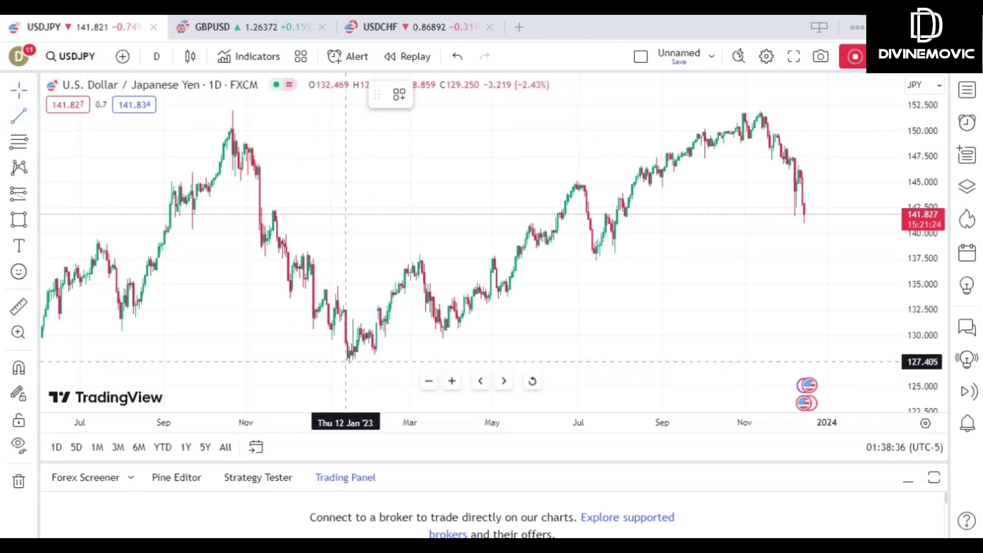
- Draw a trend line from the January 2023 low to late December, leaving space on the right
{"action": "mouse_move", "coordinate": [349, 362]}
{"action": "left_mouse_down"}
{"action": "mouse_move", "coordinate": [764, 246]}
{"action": "mouse_move", "coordinate": [760, 237]}
{"action": "mouse_move", "coordinate": [825, 193]}
{"action": "mouse_move", "coordinate": [831, 165]}
{"action": "left_mouse_up"}
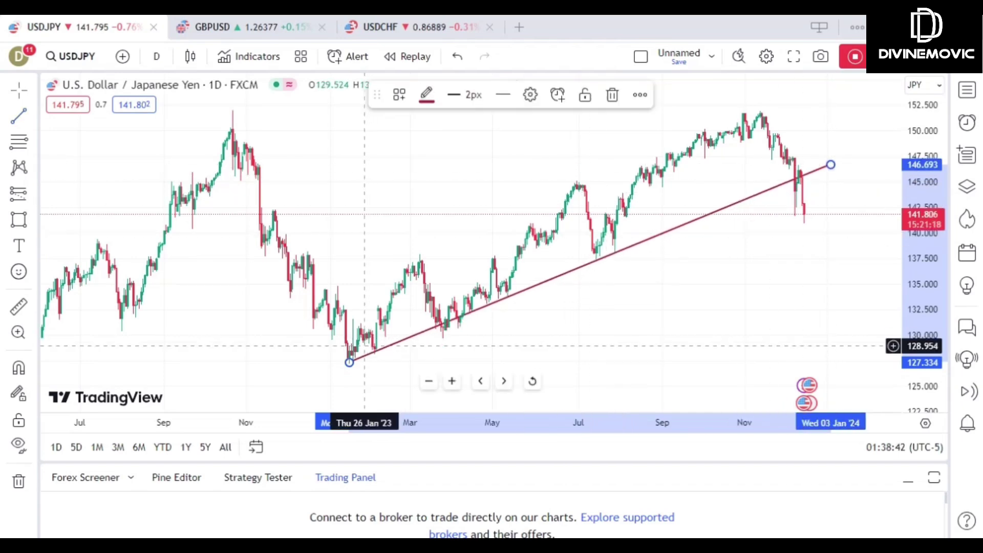
{"action": "left_click_drag", "start_coordinate": [352, 366], "coordinate": [347, 357]}
{"action": "left_click", "coordinate": [349, 359]}
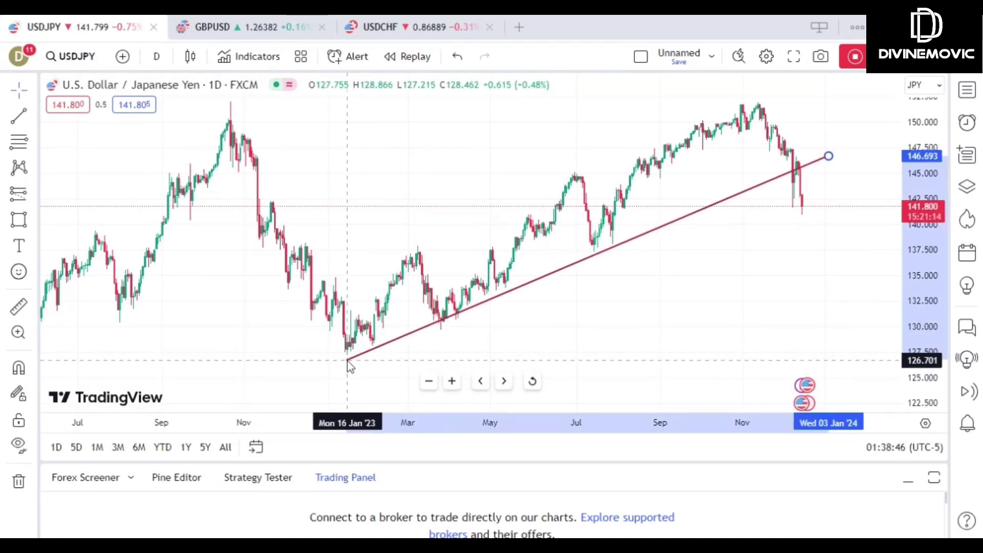
{"action": "left_click_drag", "start_coordinate": [693, 300], "coordinate": [606, 309]}
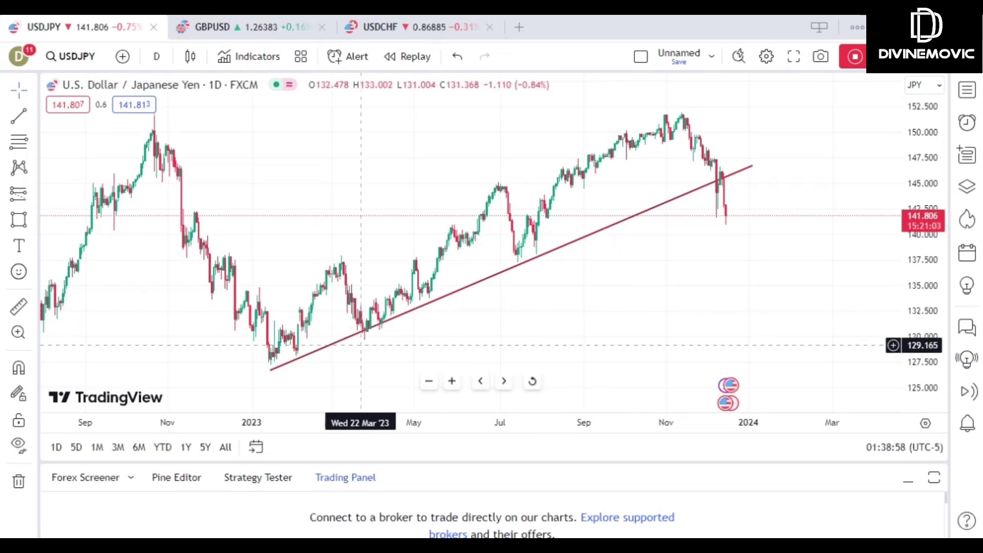
{"action": "left_click", "coordinate": [300, 362]}
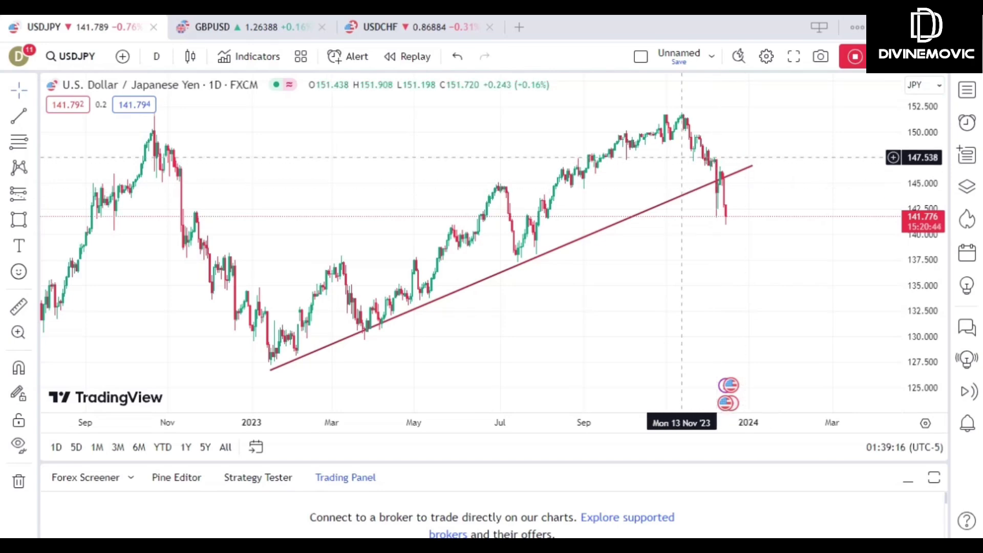
{"action": "left_click", "coordinate": [18, 219]}
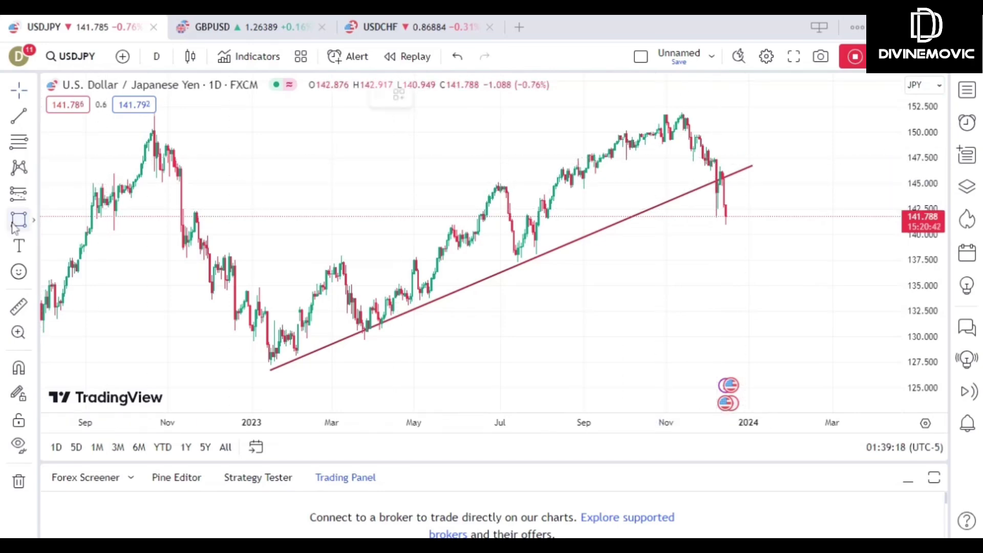
- Draw a zone box from about 145.1 to 147.9 at late November, shifted two bars left
{"action": "left_click", "coordinate": [706, 153]}
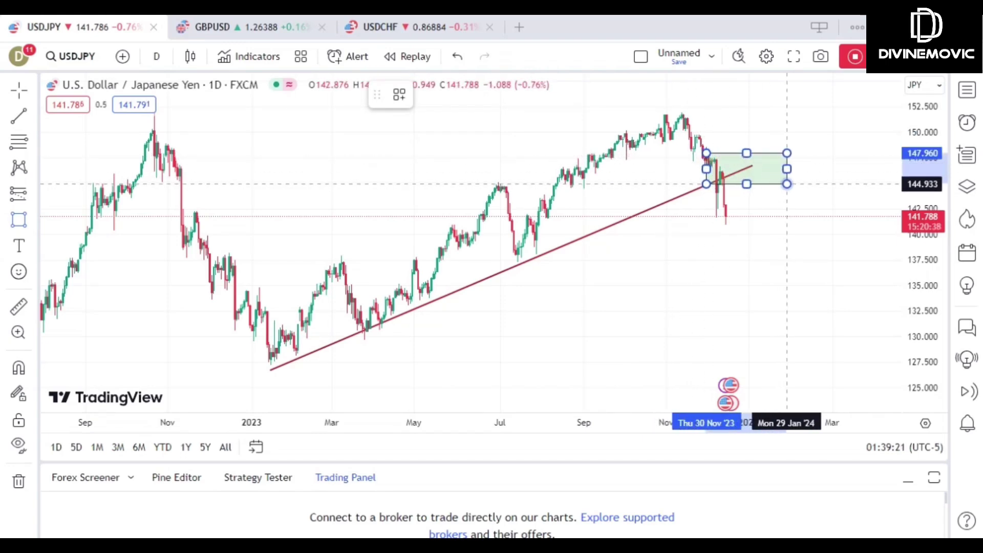
{"action": "left_click", "coordinate": [804, 182]}
{"action": "left_click", "coordinate": [805, 226]}
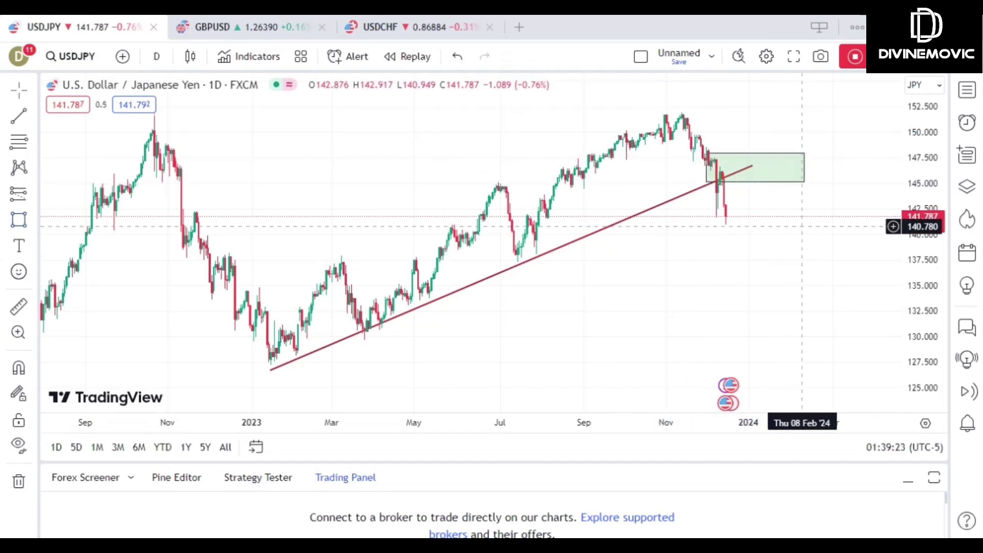
{"action": "left_click_drag", "start_coordinate": [702, 163], "coordinate": [694, 162]}
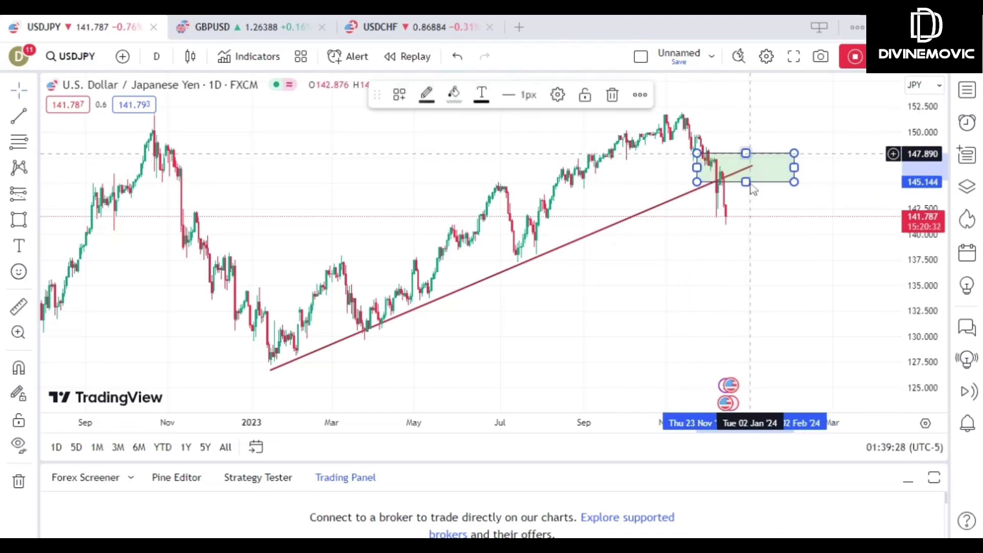
{"action": "left_click", "coordinate": [672, 321]}
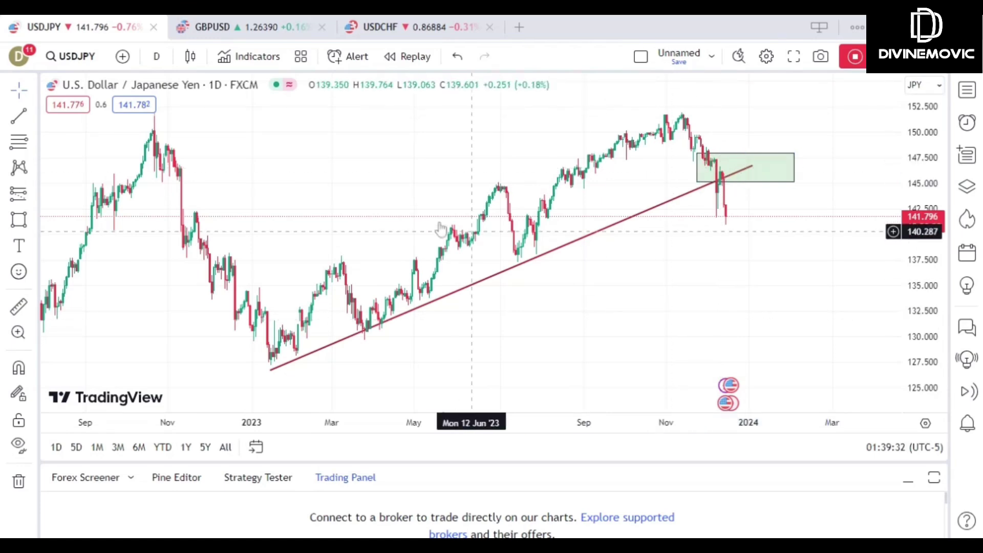
{"action": "left_click", "coordinate": [156, 58]}
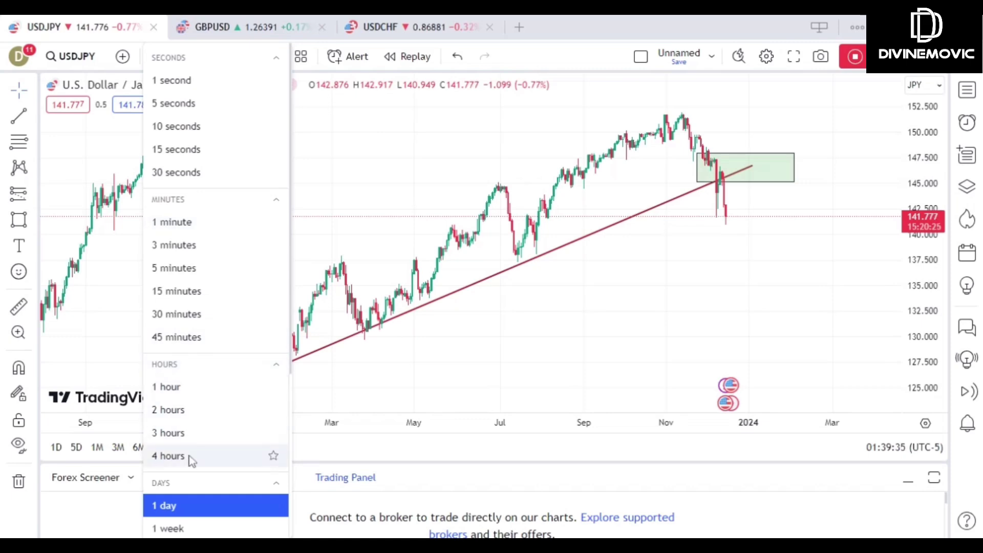
- Switch to 4-hour candles and draw a line from the 30 October low to 17 November
{"action": "left_click", "coordinate": [169, 456]}
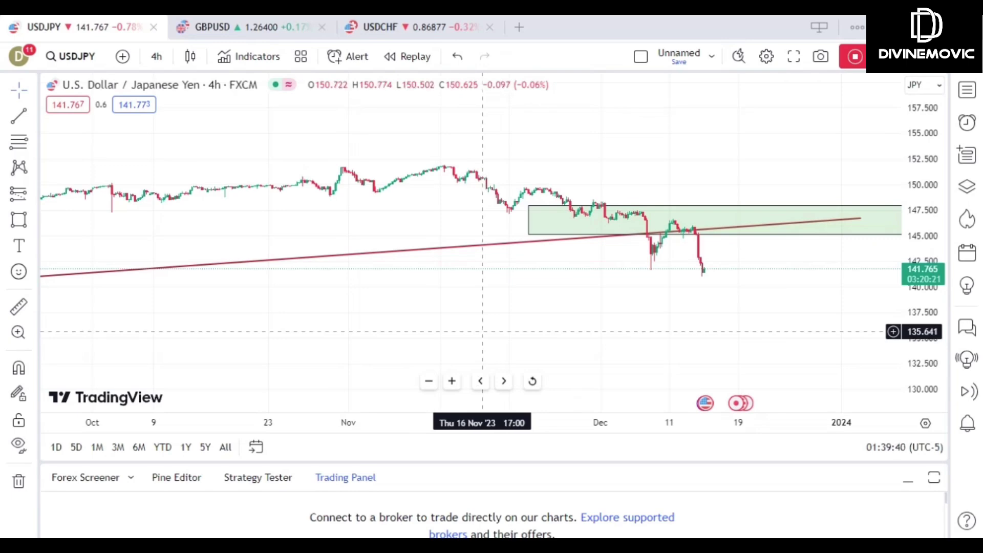
{"action": "left_click", "coordinate": [19, 117]}
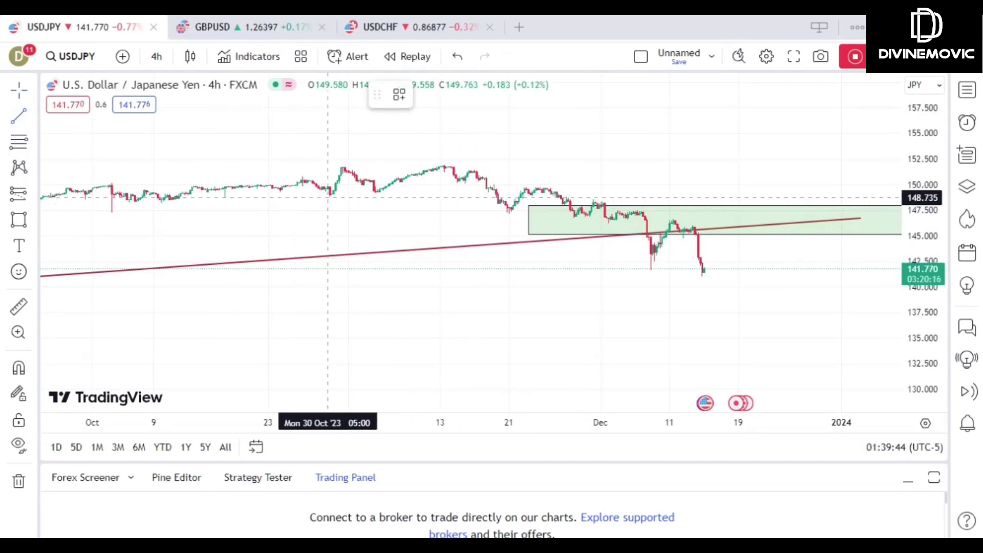
{"action": "left_click", "coordinate": [328, 197]}
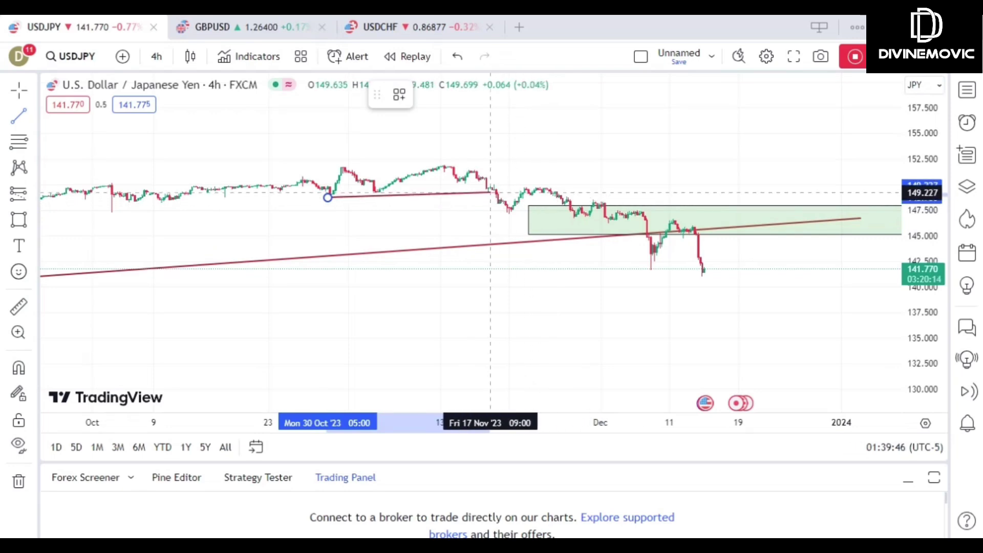
{"action": "left_click", "coordinate": [492, 193]}
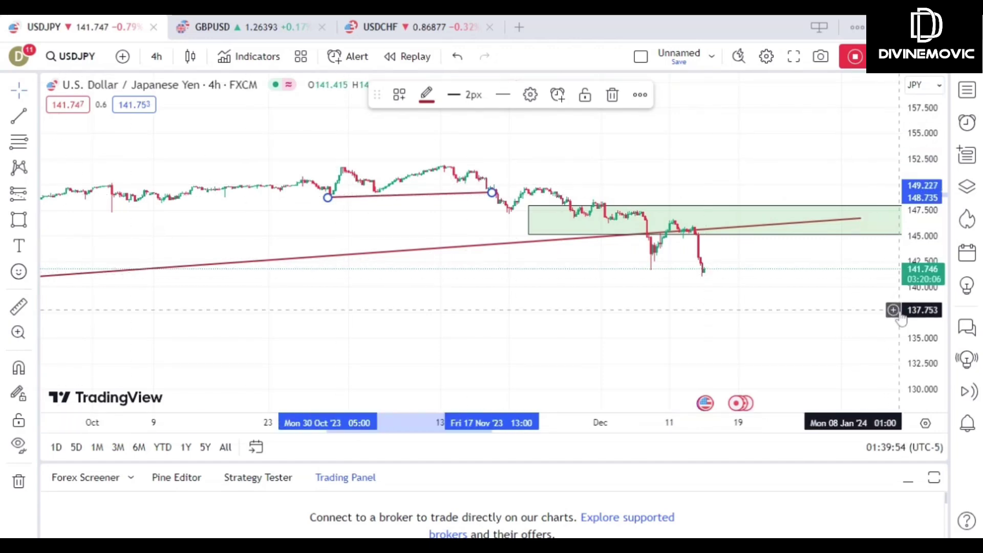
{"action": "left_click_drag", "start_coordinate": [900, 318], "coordinate": [792, 288]}
- Draw a line from 22 November to 7 December and move it up to about 147.5
{"action": "left_click", "coordinate": [19, 117]}
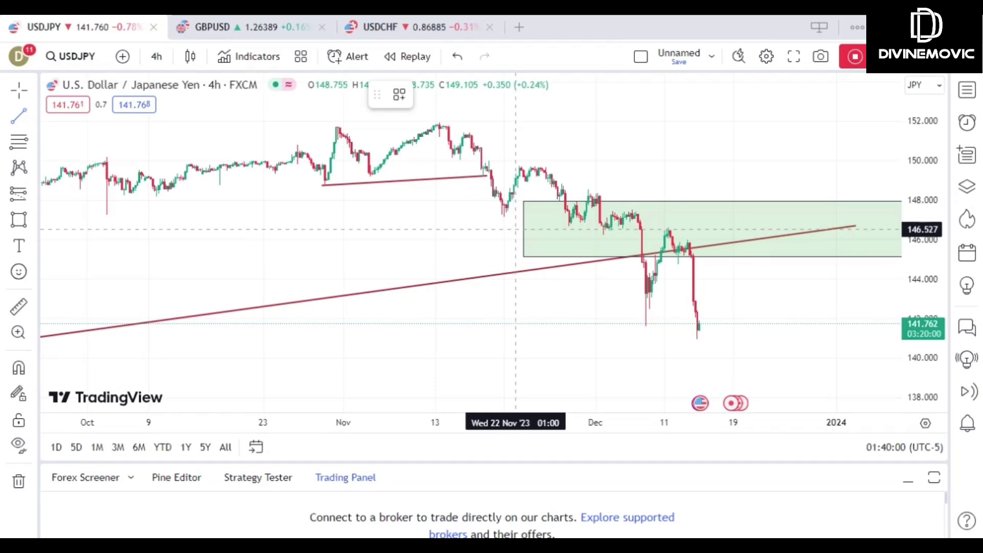
{"action": "left_click", "coordinate": [515, 229]}
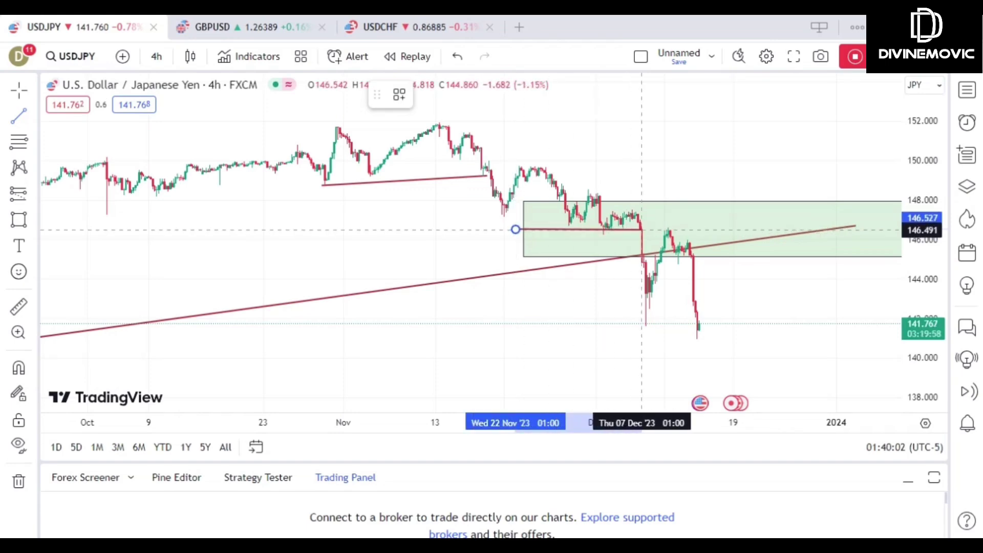
{"action": "left_click", "coordinate": [641, 229]}
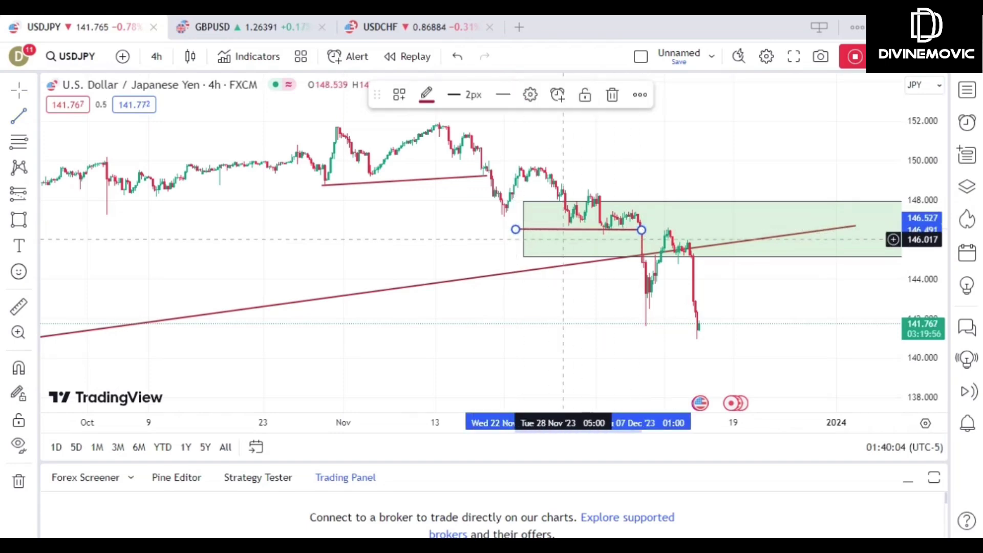
{"action": "mouse_move", "coordinate": [565, 234]}
{"action": "left_mouse_down"}
{"action": "mouse_move", "coordinate": [519, 234]}
{"action": "mouse_move", "coordinate": [504, 210]}
{"action": "left_mouse_up"}
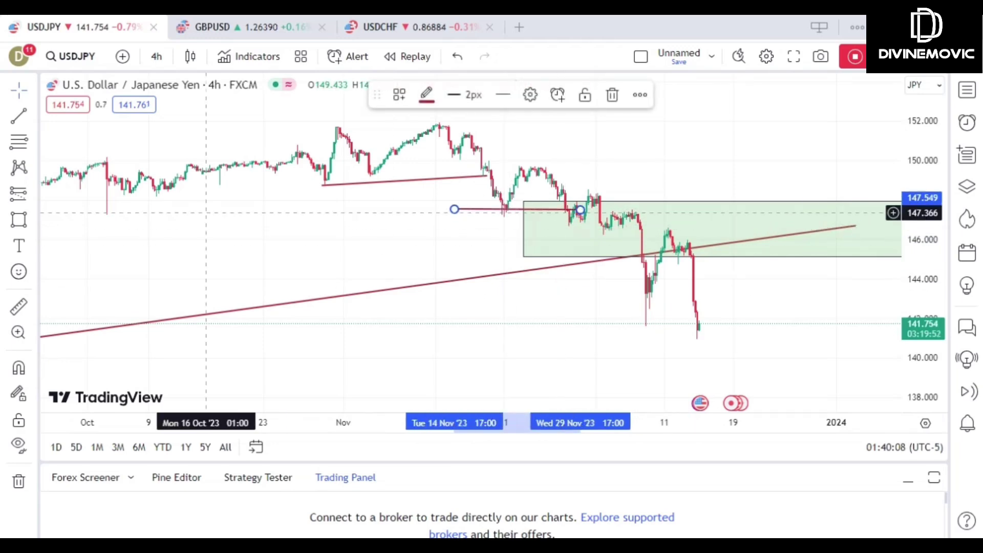
{"action": "left_click", "coordinate": [34, 116]}
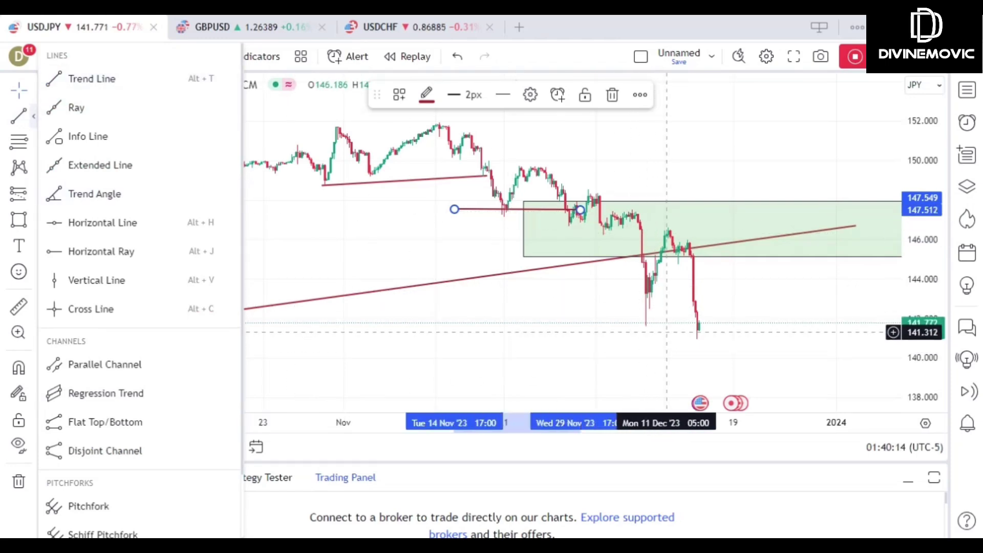
- Draw a line from the 8 December low back to mid-November near 141.3
{"action": "left_click", "coordinate": [661, 326]}
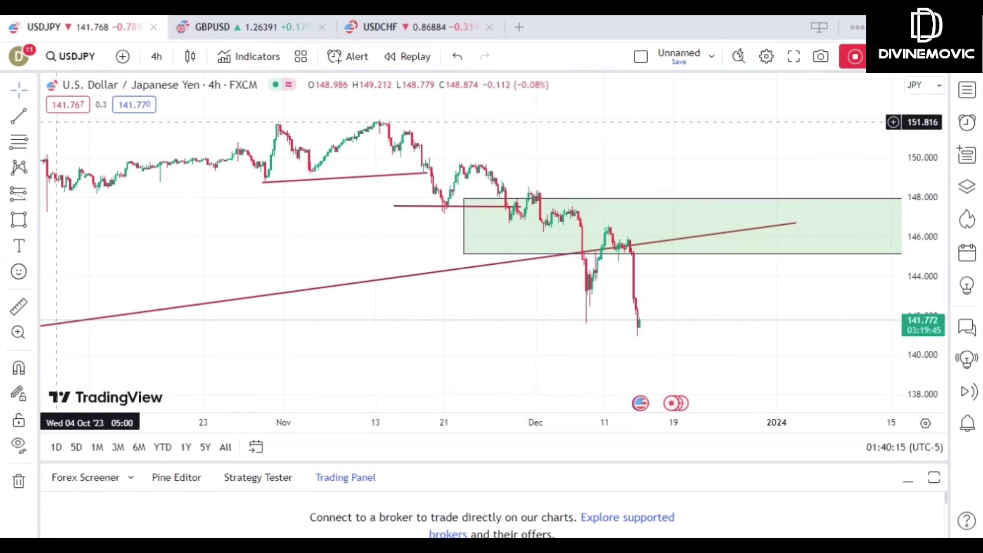
{"action": "left_click", "coordinate": [20, 119]}
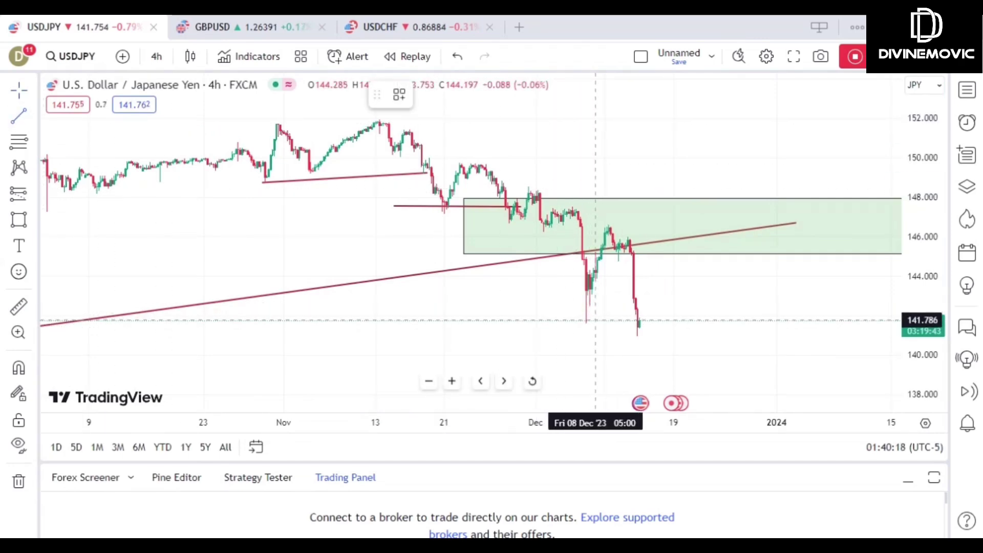
{"action": "left_click", "coordinate": [595, 320]}
{"action": "left_click", "coordinate": [448, 328]}
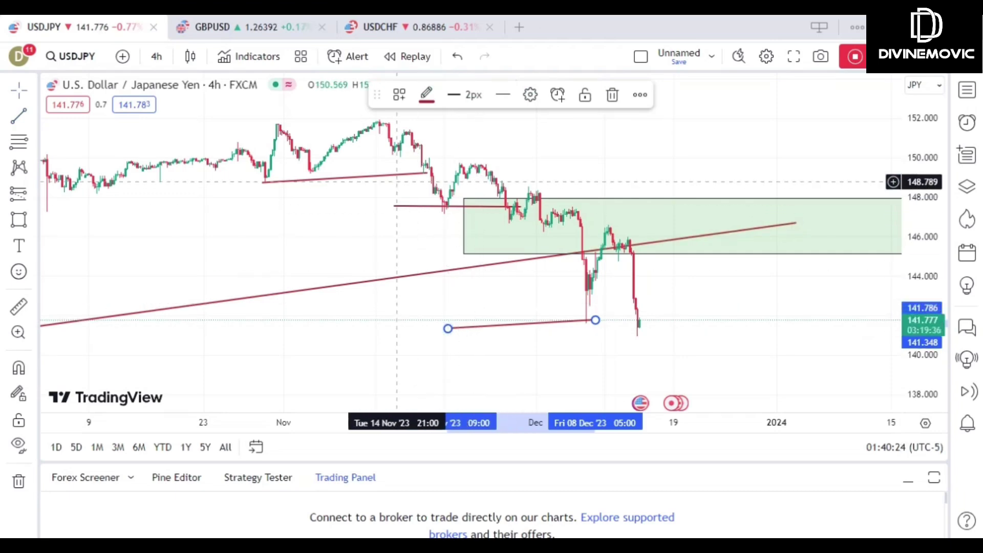
- Delete the upper trend line and the horizontal line
{"action": "left_click", "coordinate": [394, 172]}
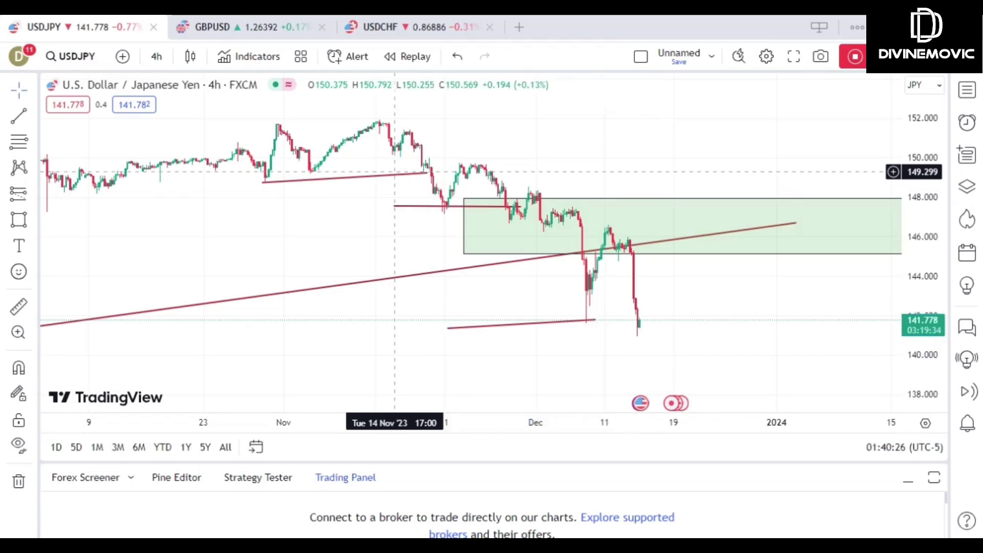
{"action": "left_click", "coordinate": [398, 175]}
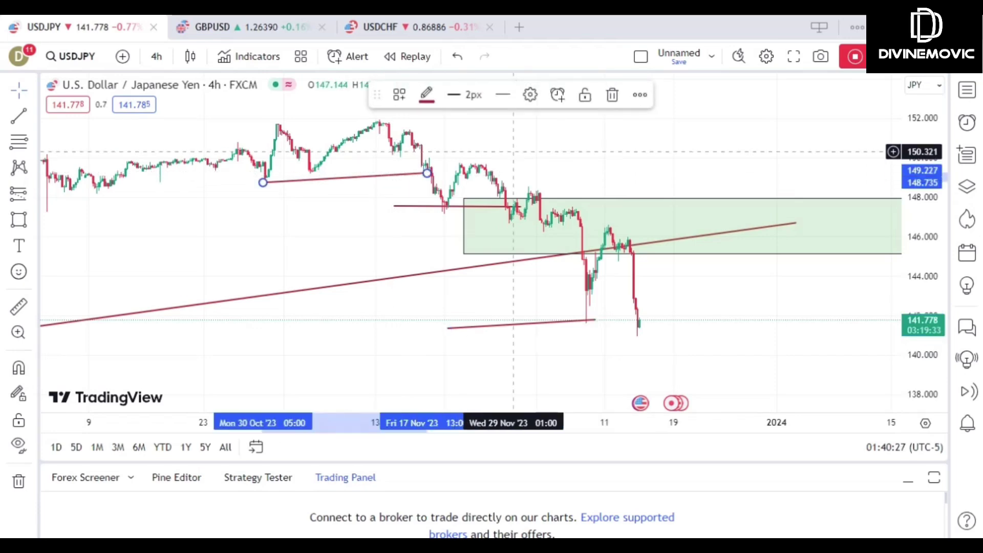
{"action": "left_click", "coordinate": [612, 95]}
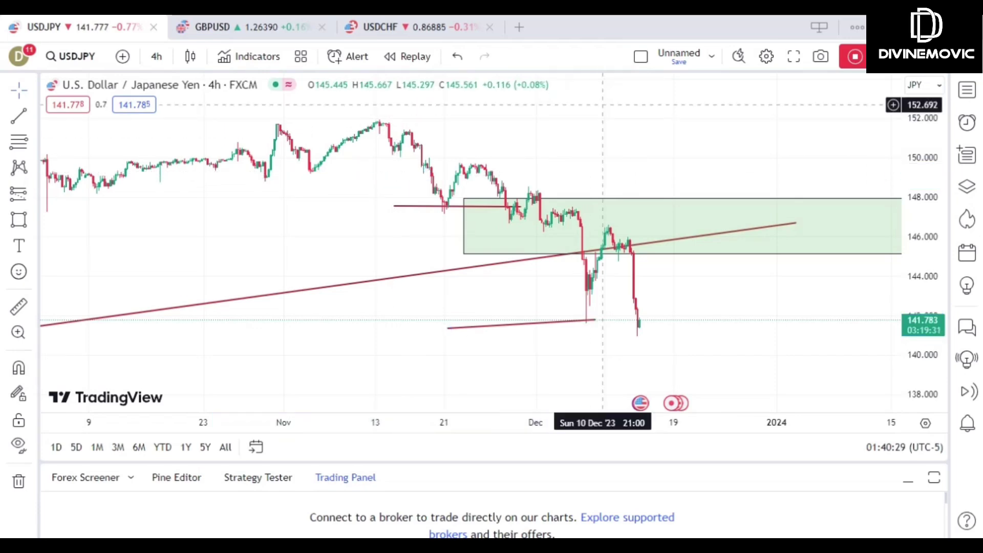
{"action": "left_click", "coordinate": [420, 208]}
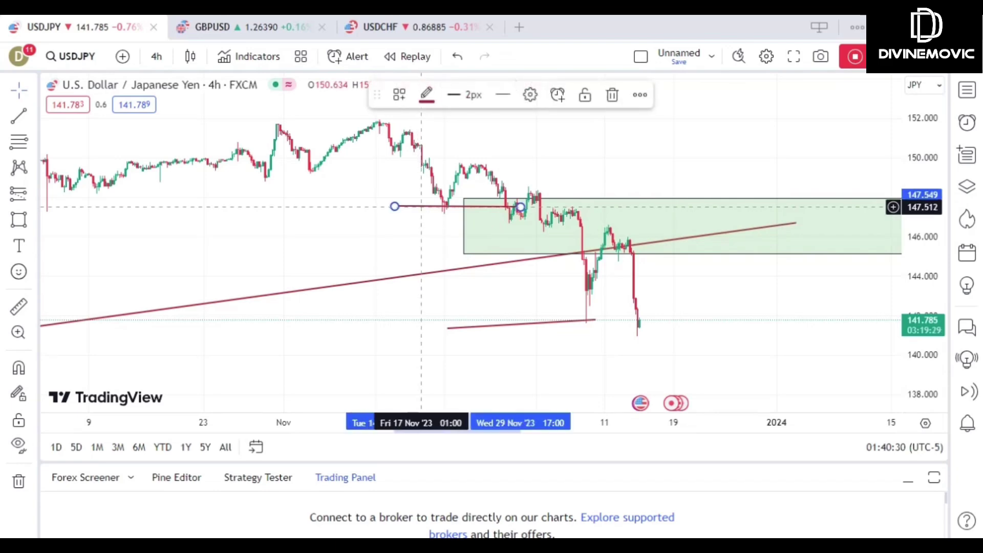
{"action": "left_click", "coordinate": [613, 94]}
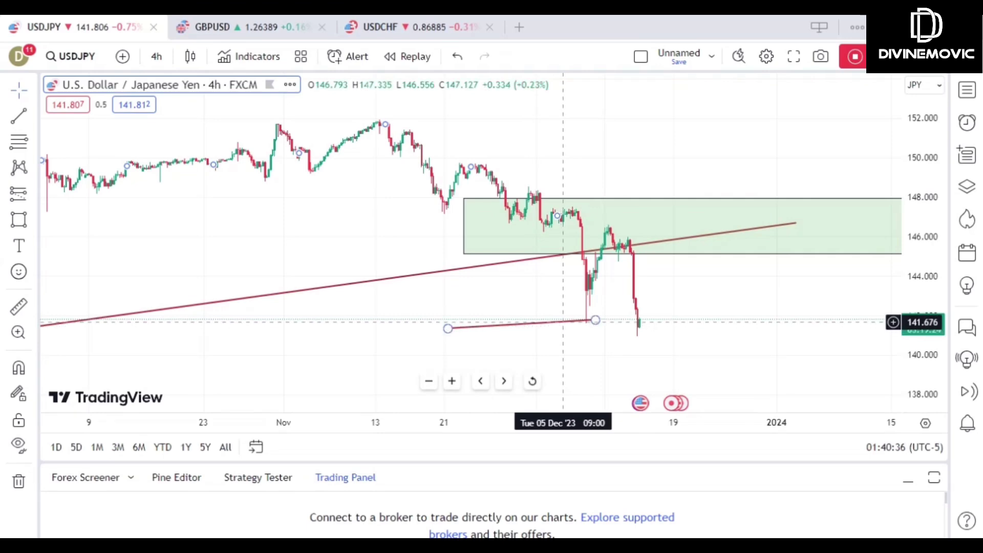
- Delete the lower and the long rising trend lines, then select the centred green zone
{"action": "left_click", "coordinate": [562, 322]}
{"action": "left_click", "coordinate": [613, 95]}
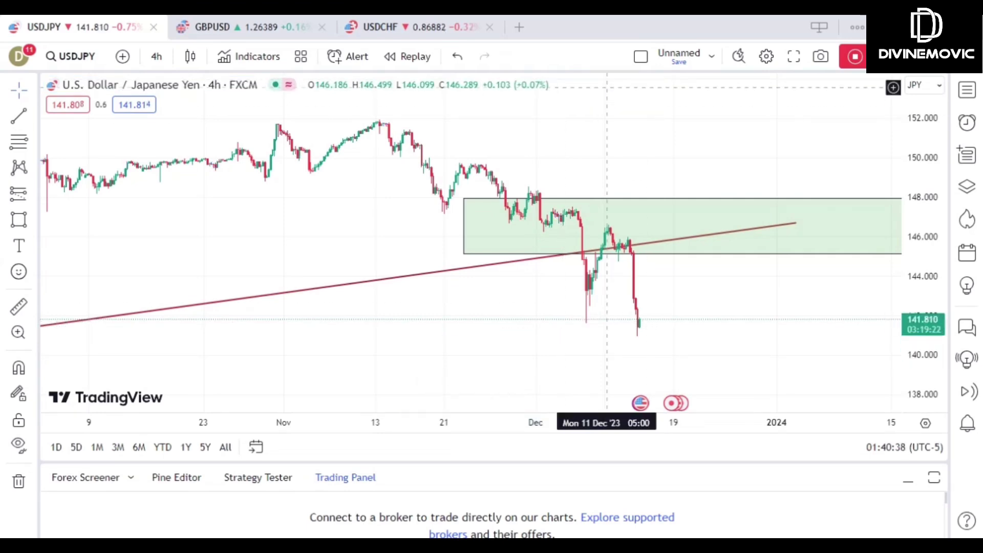
{"action": "left_click", "coordinate": [458, 272]}
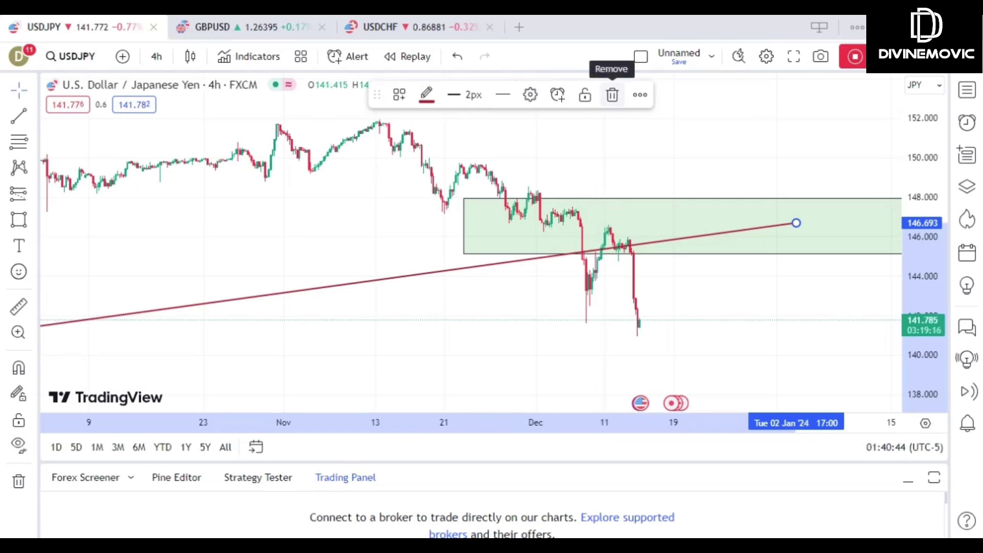
{"action": "left_click", "coordinate": [612, 95]}
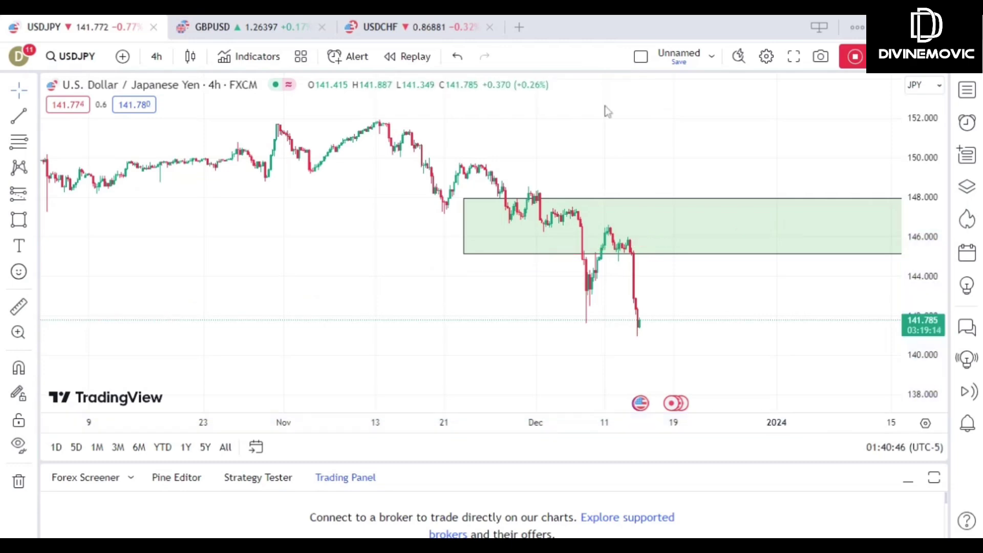
{"action": "left_click_drag", "start_coordinate": [588, 160], "coordinate": [477, 137]}
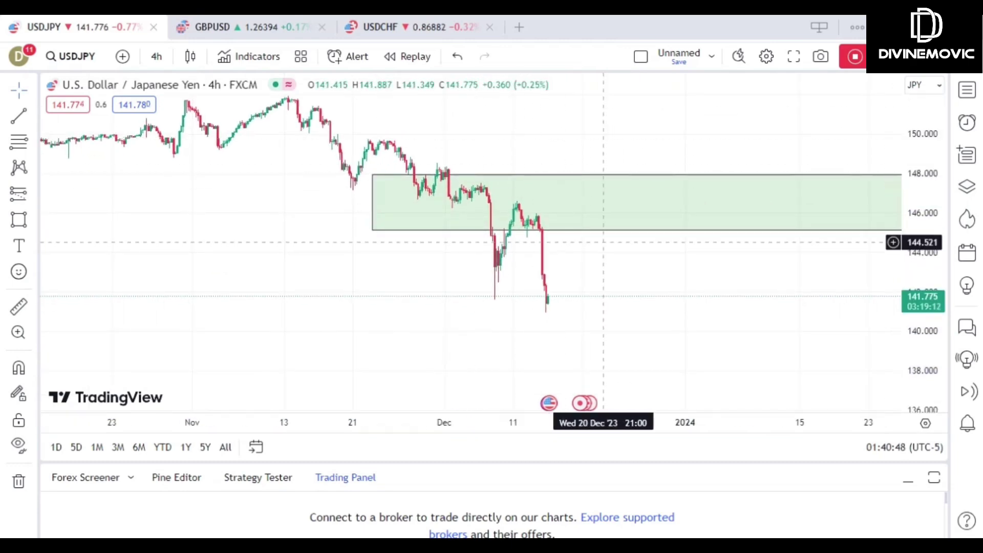
{"action": "left_click", "coordinate": [372, 174]}
- Raise the zone's top to 148.424 and shorten it to end at 19 December
{"action": "left_click_drag", "start_coordinate": [372, 175], "coordinate": [368, 165]}
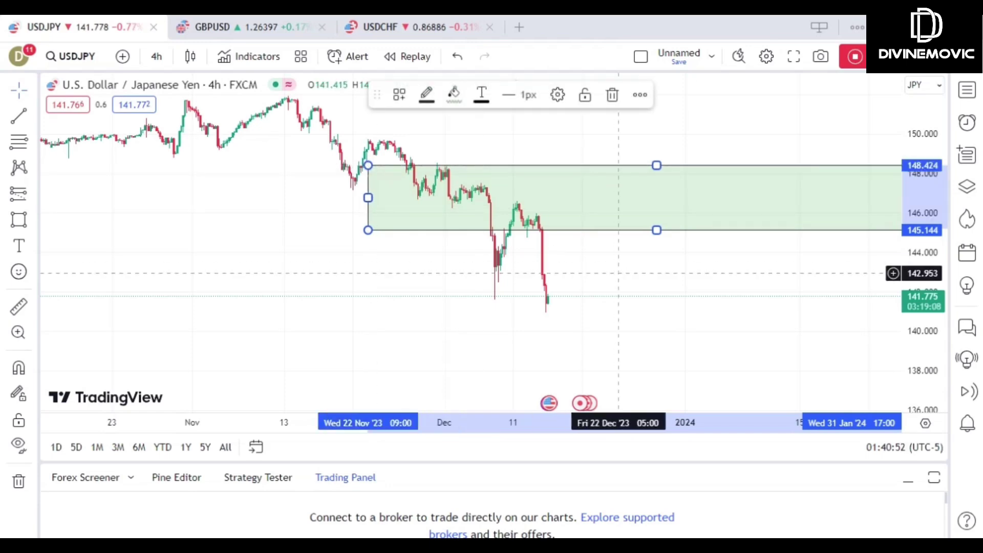
{"action": "left_click_drag", "start_coordinate": [619, 273], "coordinate": [351, 230]}
{"action": "left_click_drag", "start_coordinate": [703, 155], "coordinate": [347, 148]}
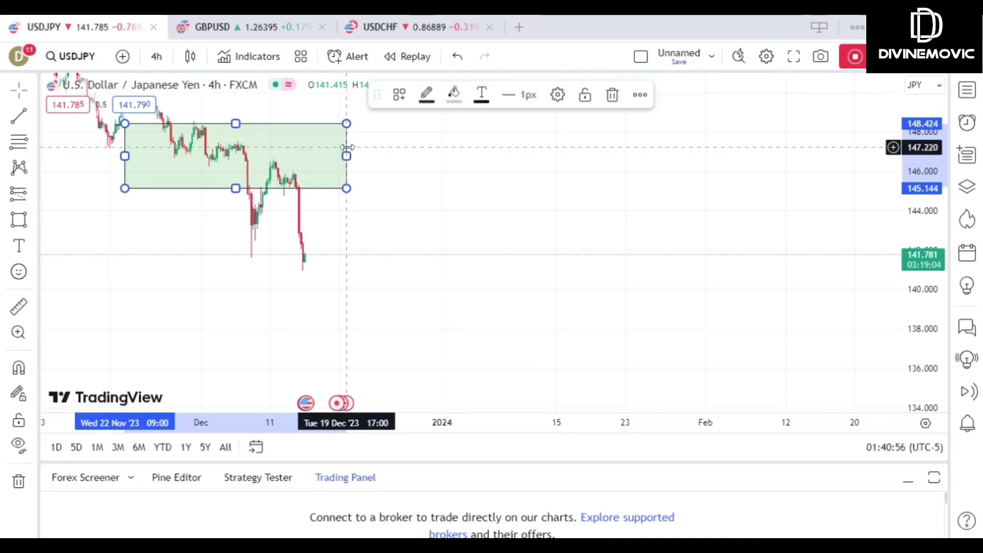
{"action": "left_click_drag", "start_coordinate": [467, 184], "coordinate": [633, 233]}
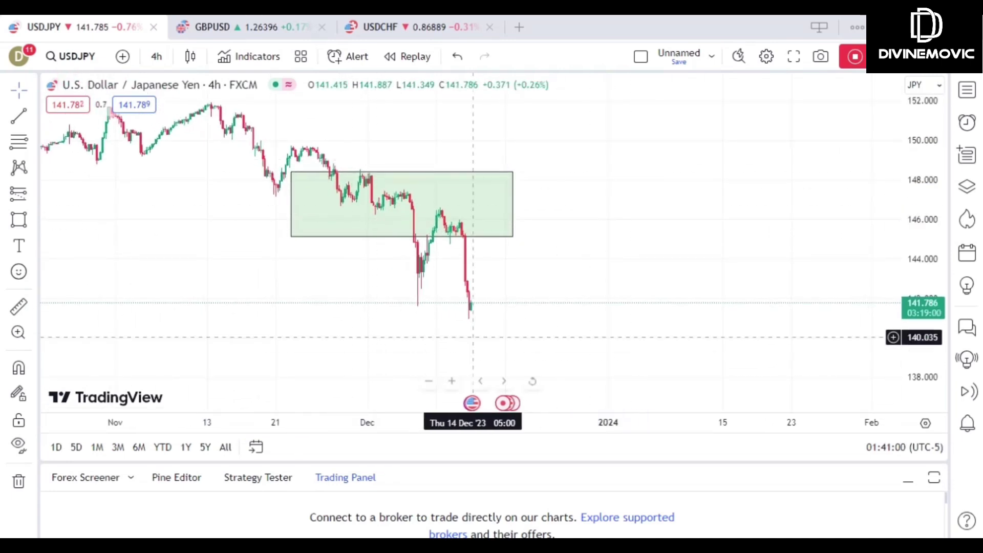
- Switch to 1-hour candles and stretch the price scale over the November–December candles
{"action": "left_click", "coordinate": [162, 65]}
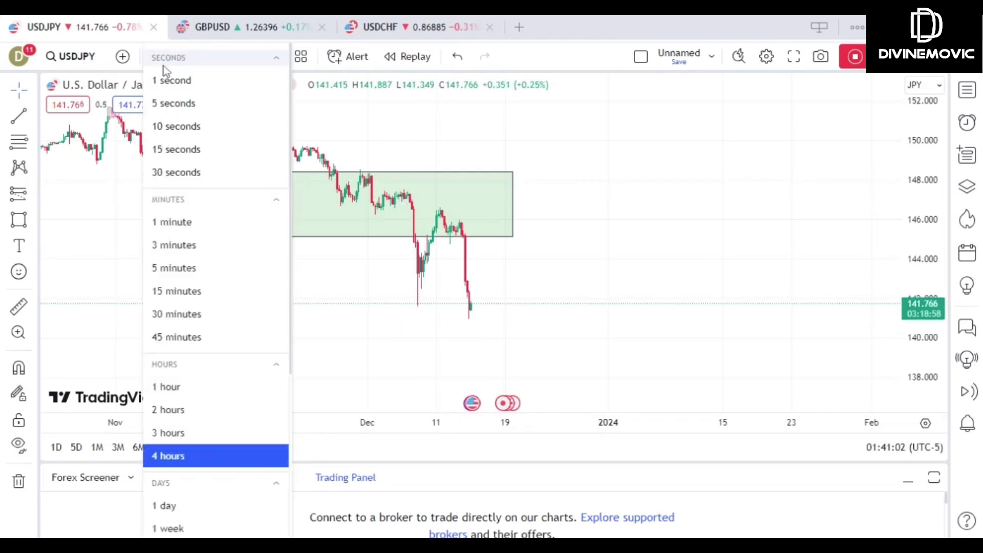
{"action": "left_click", "coordinate": [189, 386]}
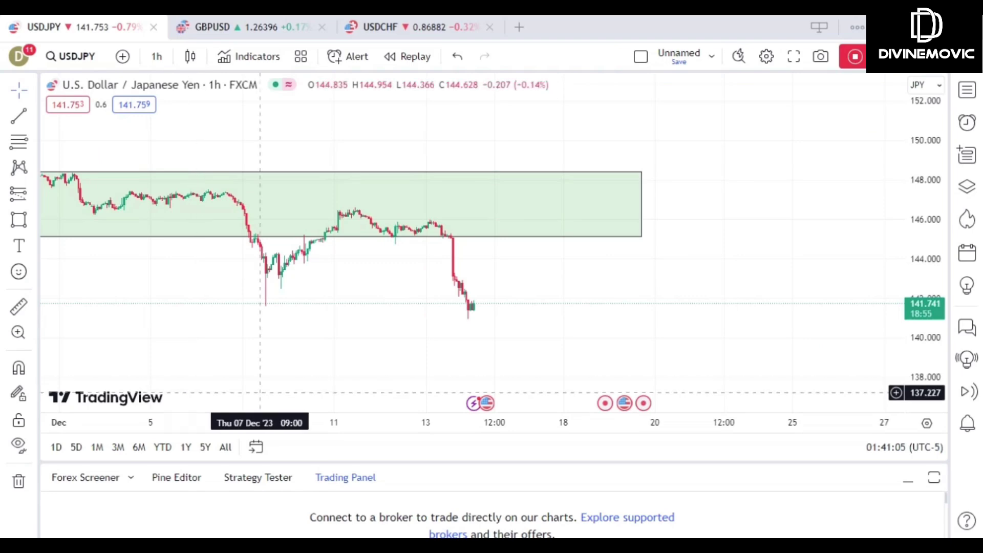
{"action": "left_click_drag", "start_coordinate": [139, 316], "coordinate": [642, 369]}
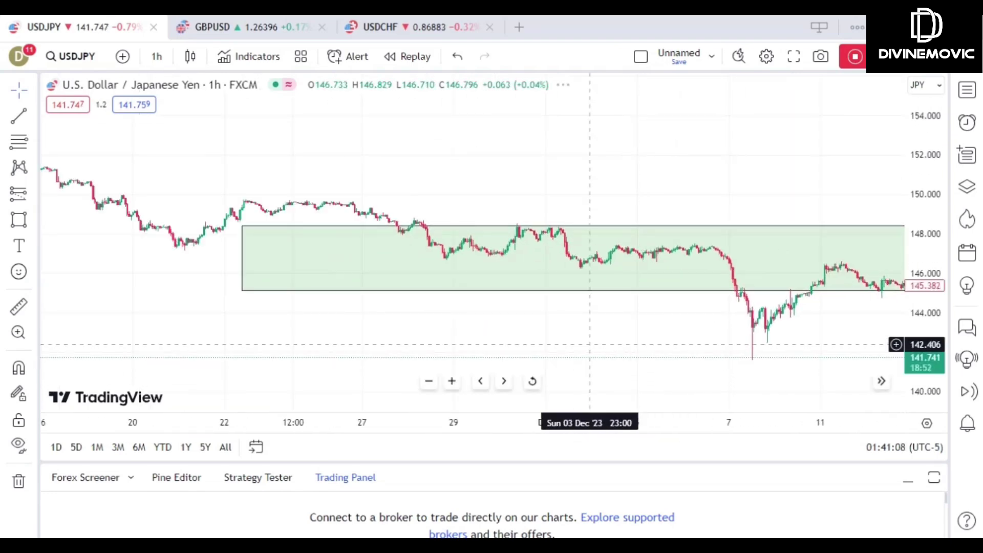
{"action": "left_click_drag", "start_coordinate": [590, 344], "coordinate": [498, 298]}
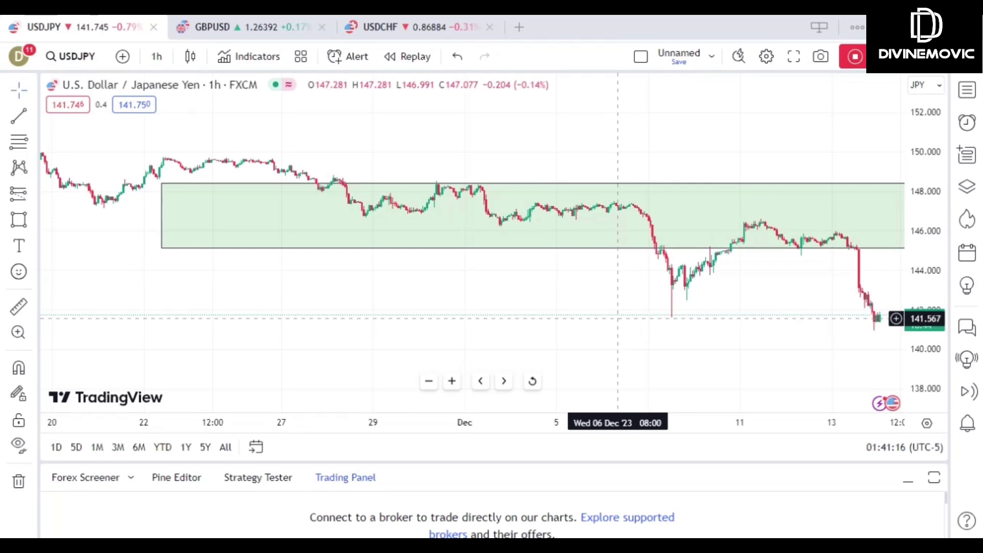
{"action": "left_click_drag", "start_coordinate": [708, 339], "coordinate": [634, 322]}
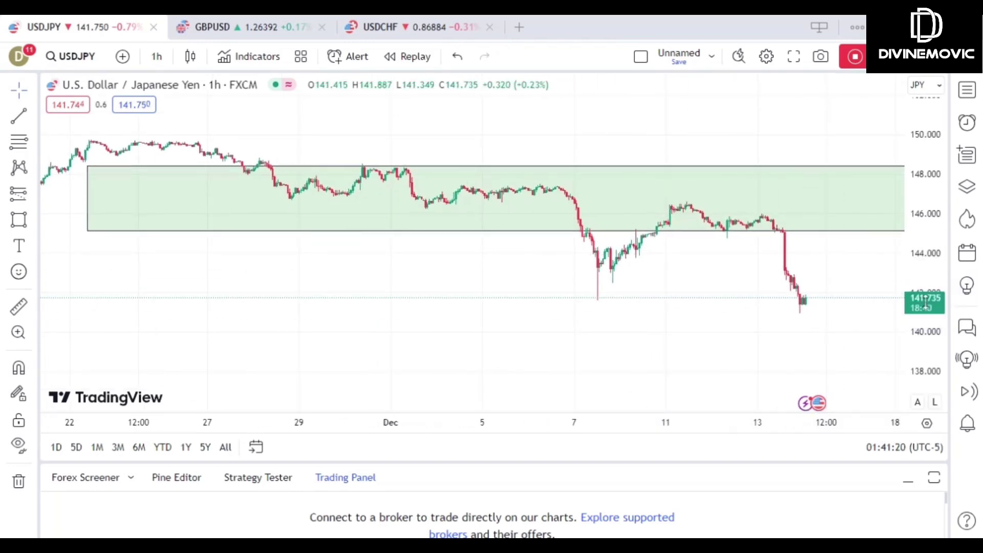
{"action": "left_click_drag", "start_coordinate": [923, 302], "coordinate": [935, 215]}
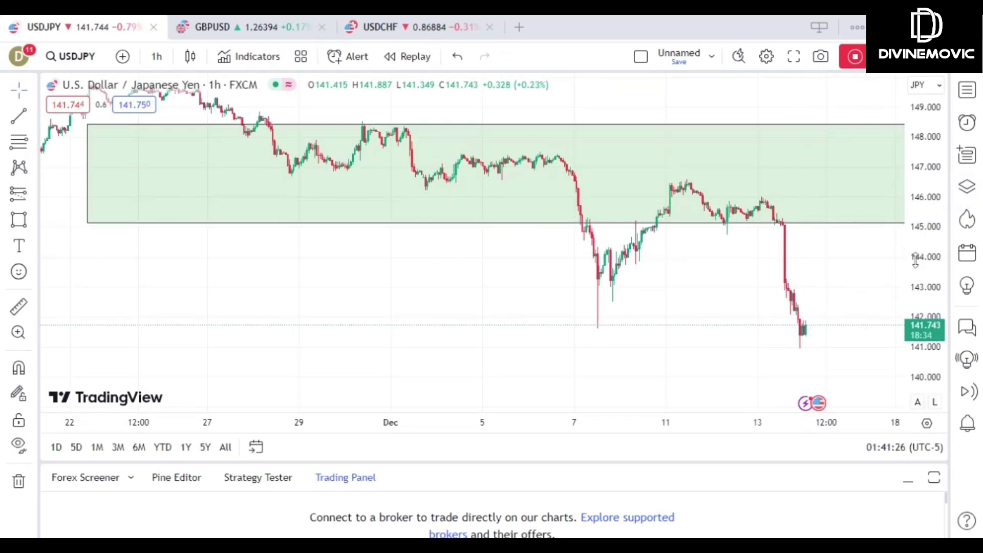
{"action": "left_click_drag", "start_coordinate": [917, 171], "coordinate": [919, 132]}
- Trim the zone to span 1 December to 8 December
{"action": "left_click_drag", "start_coordinate": [836, 258], "coordinate": [727, 292]}
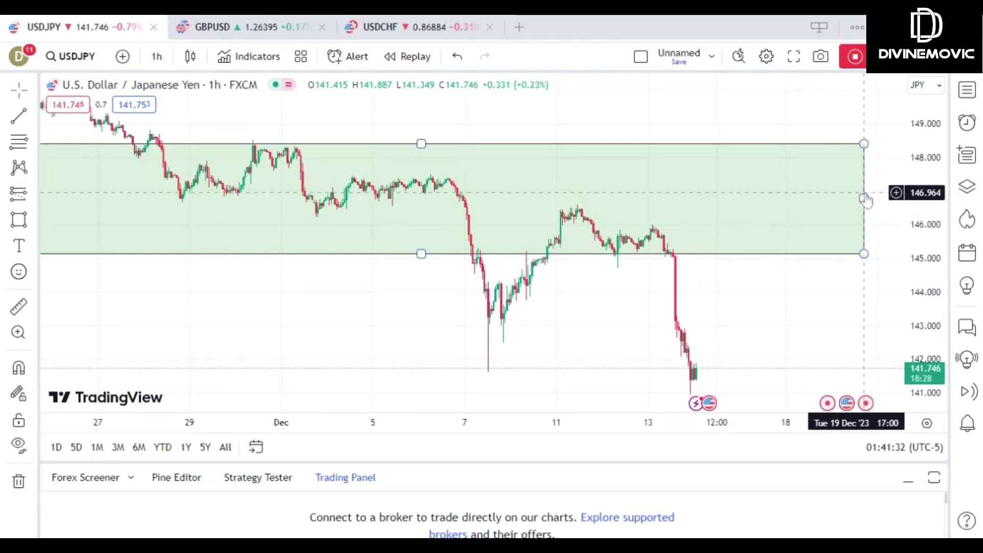
{"action": "mouse_move", "coordinate": [865, 198]}
{"action": "left_mouse_down"}
{"action": "mouse_move", "coordinate": [628, 198]}
{"action": "mouse_move", "coordinate": [528, 164]}
{"action": "mouse_move", "coordinate": [532, 231]}
{"action": "left_mouse_up"}
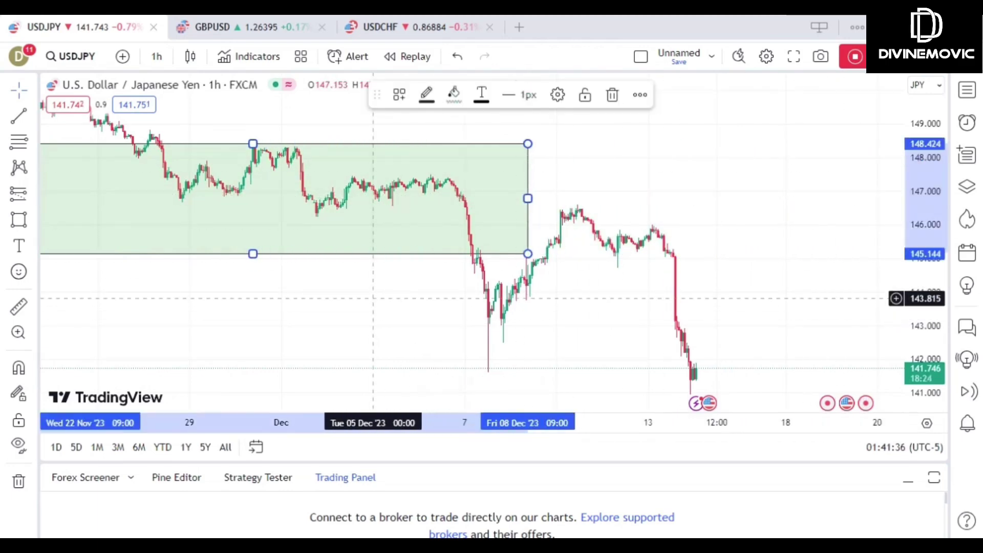
{"action": "left_click_drag", "start_coordinate": [405, 297], "coordinate": [632, 305]}
{"action": "left_click_drag", "start_coordinate": [198, 206], "coordinate": [526, 215]}
- Raise the zone's bottom, lower its top, and pull its right edge back to 6 December
{"action": "left_click_drag", "start_coordinate": [524, 263], "coordinate": [526, 226]}
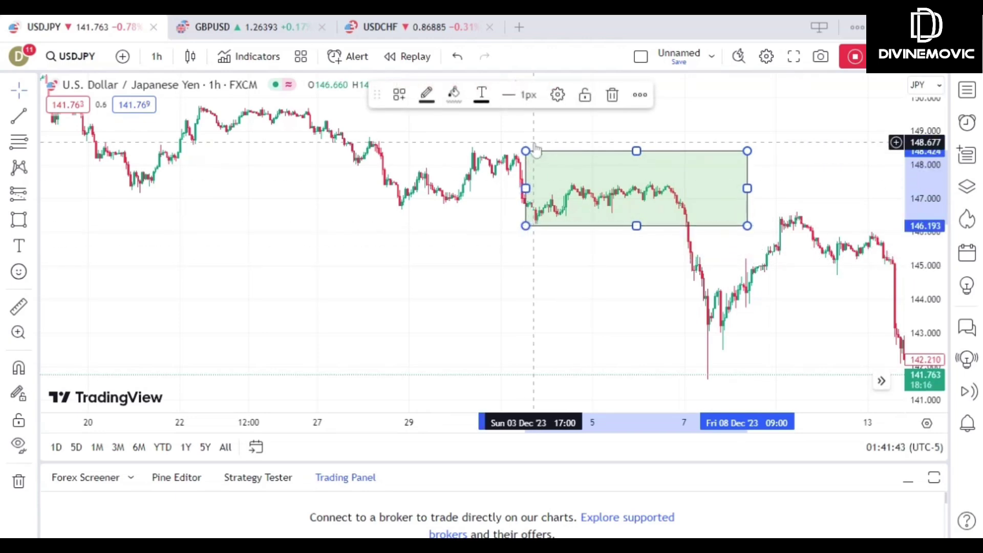
{"action": "left_click_drag", "start_coordinate": [525, 150], "coordinate": [528, 182]}
{"action": "left_click", "coordinate": [535, 248]}
{"action": "mouse_move", "coordinate": [529, 202]}
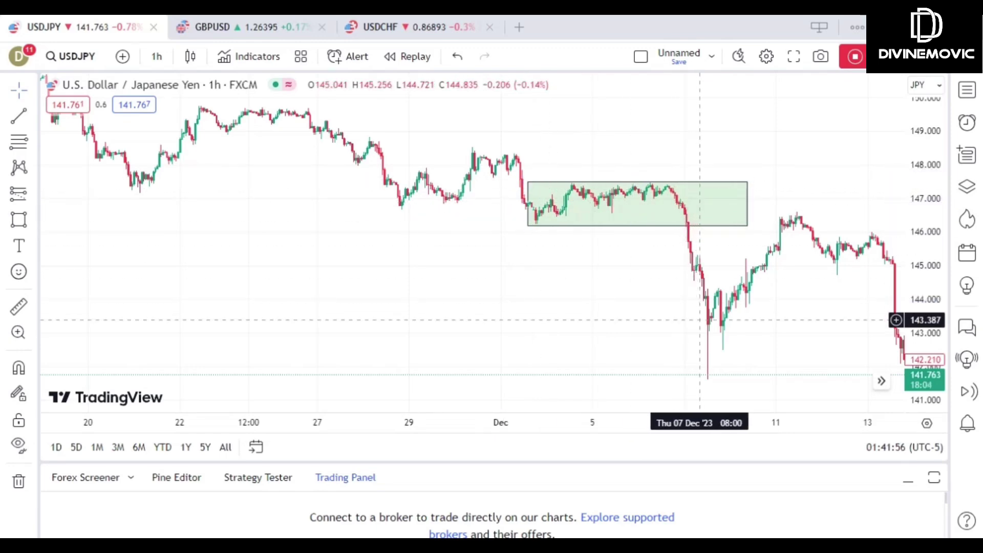
{"action": "mouse_move", "coordinate": [749, 200]}
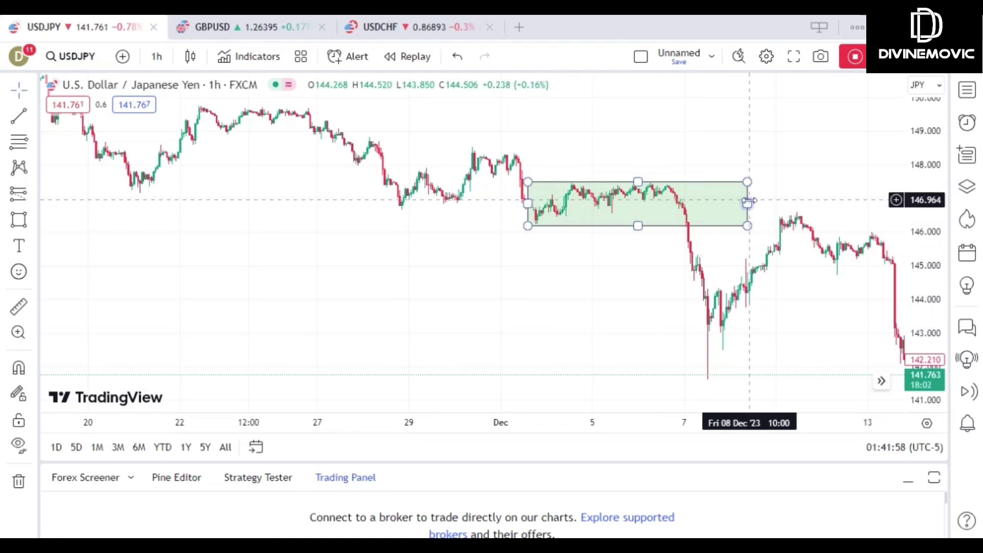
{"action": "left_click_drag", "start_coordinate": [749, 203], "coordinate": [676, 210]}
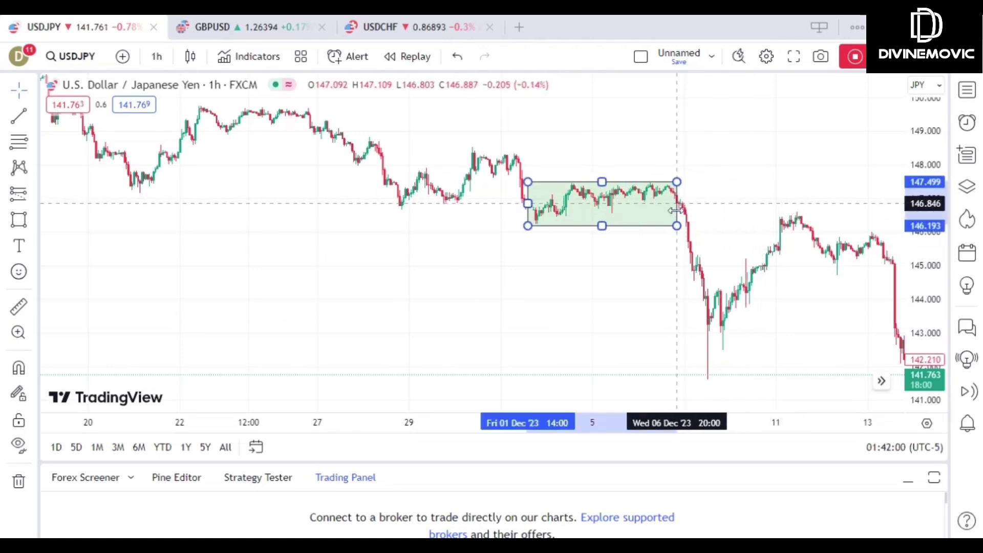
- Stretch the price scale and shrink the zone to a thin 146.4–146.7 band
{"action": "left_click_drag", "start_coordinate": [576, 296], "coordinate": [523, 305]}
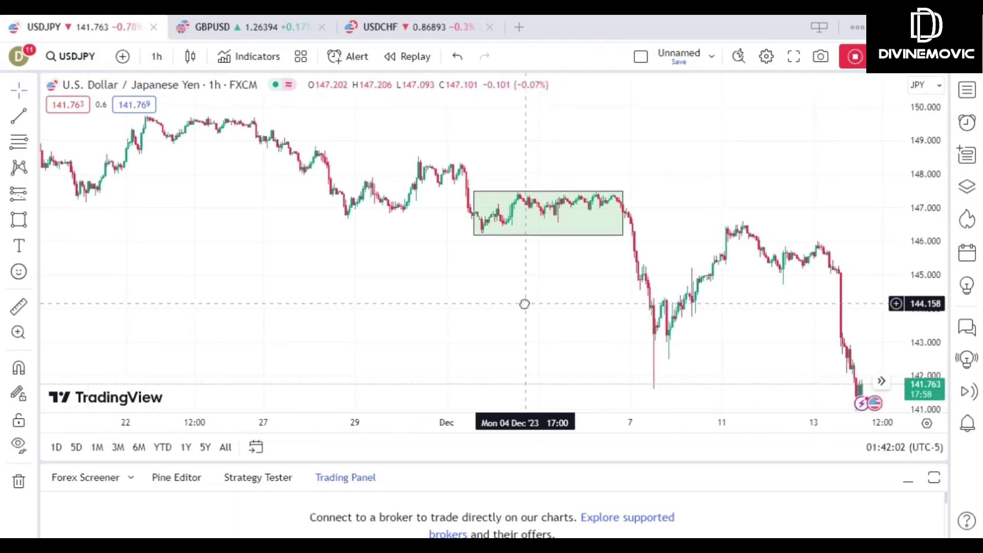
{"action": "left_click_drag", "start_coordinate": [916, 305], "coordinate": [916, 246]}
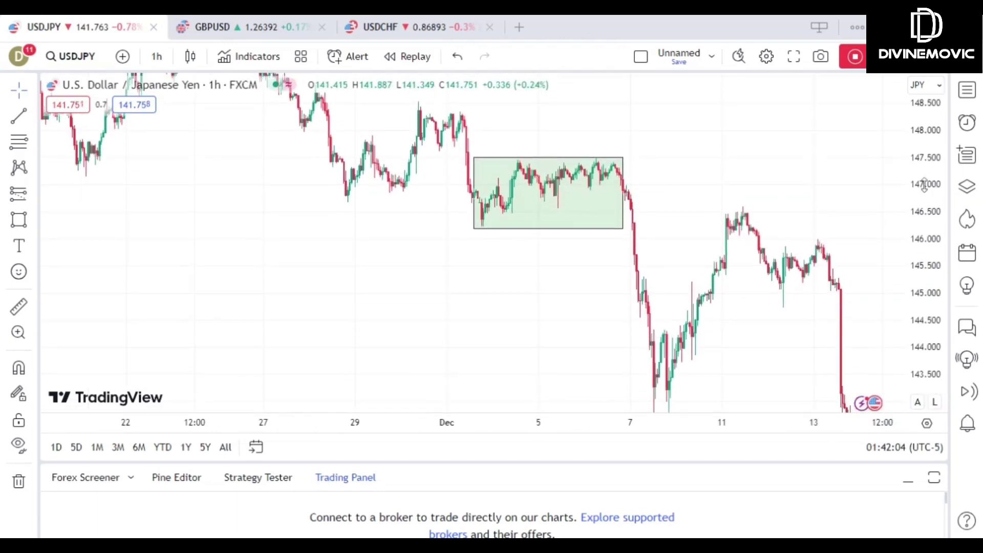
{"action": "left_click_drag", "start_coordinate": [707, 182], "coordinate": [686, 251]}
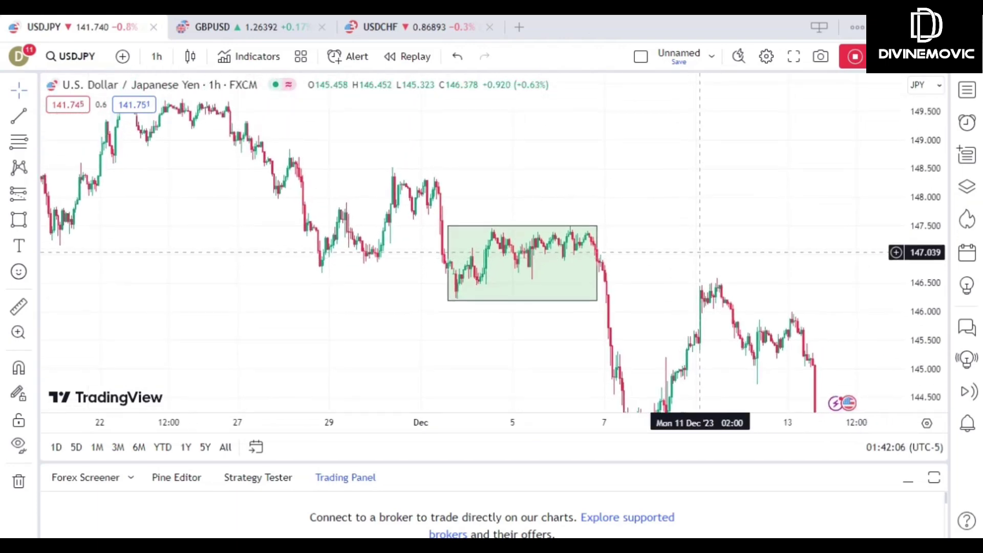
{"action": "left_click_drag", "start_coordinate": [925, 303], "coordinate": [927, 264]}
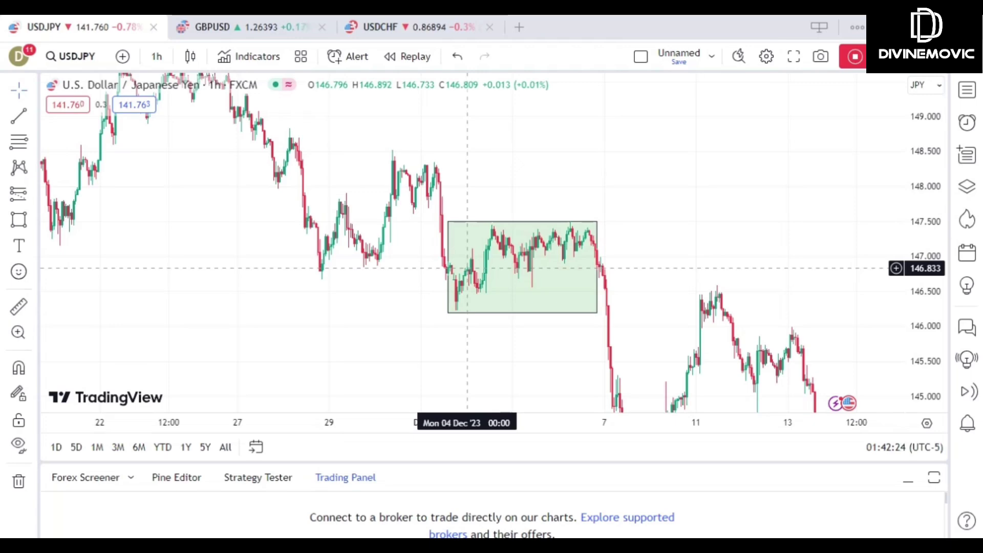
{"action": "left_click", "coordinate": [457, 223]}
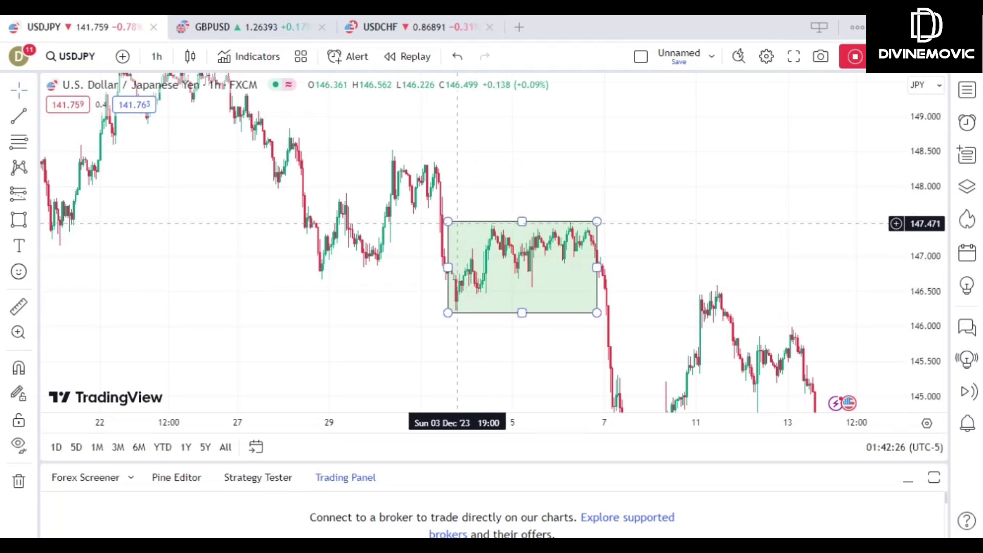
{"action": "left_click_drag", "start_coordinate": [449, 221], "coordinate": [461, 318]}
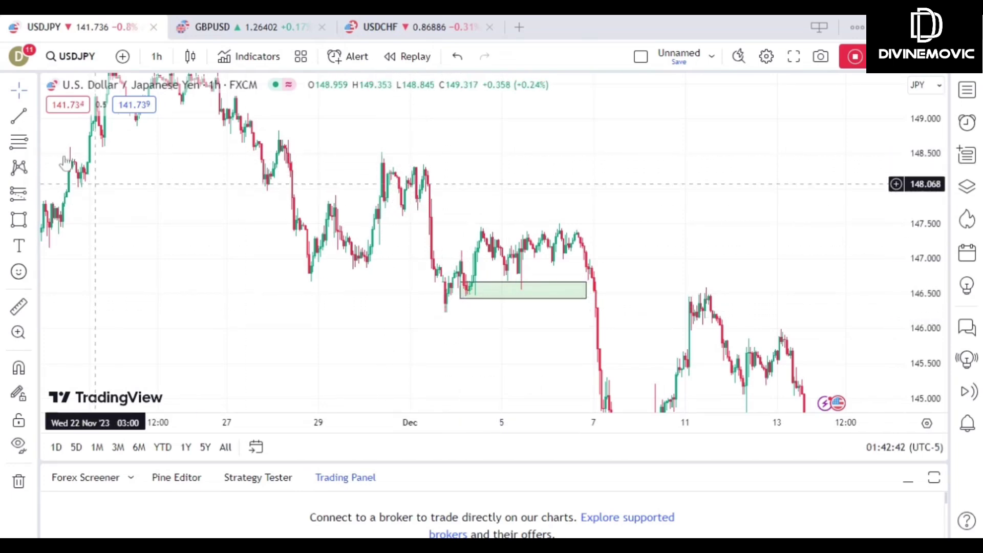
- Draw level lines at the 146.2 low through 7 December and the 148.5 high through 8 December
{"action": "left_click", "coordinate": [18, 119]}
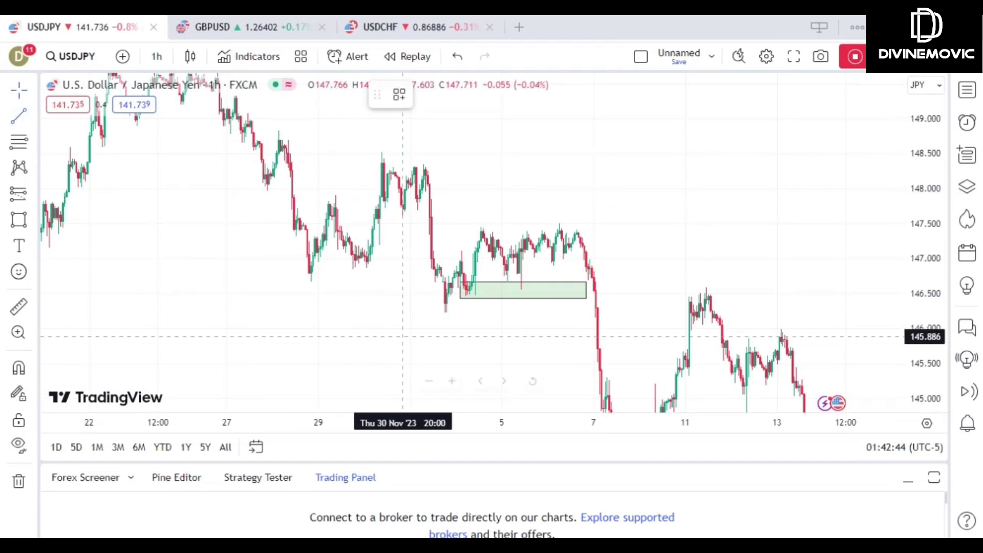
{"action": "left_click", "coordinate": [437, 312]}
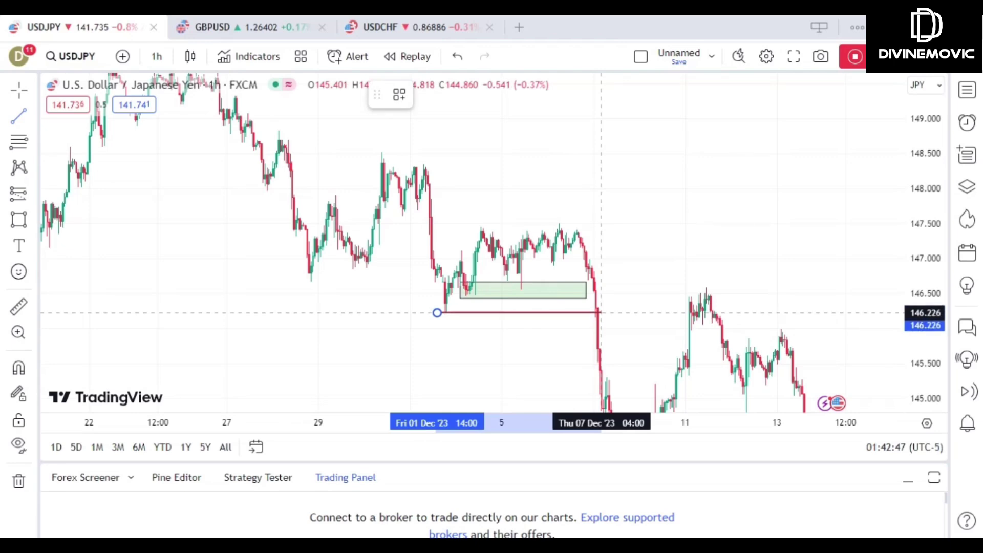
{"action": "left_click", "coordinate": [601, 312]}
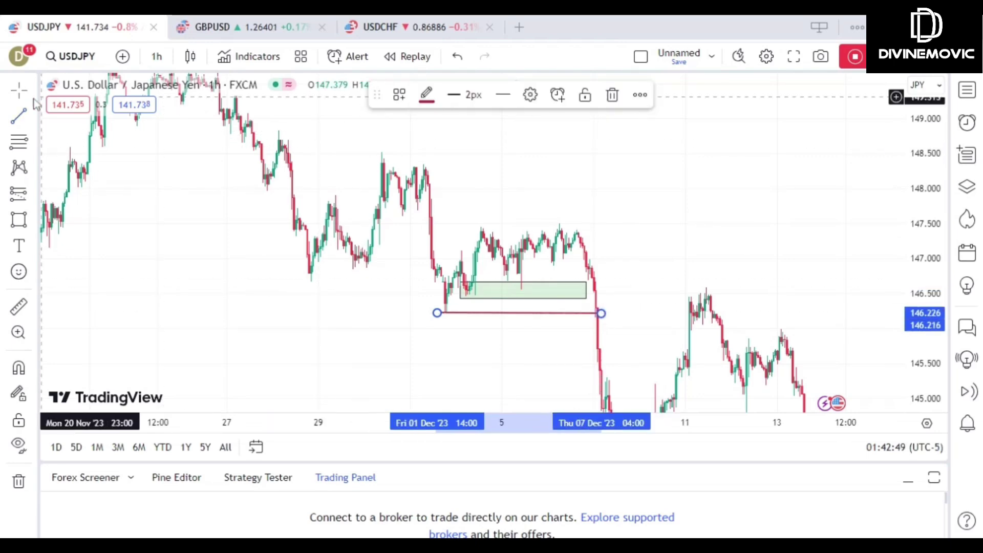
{"action": "left_click", "coordinate": [23, 121]}
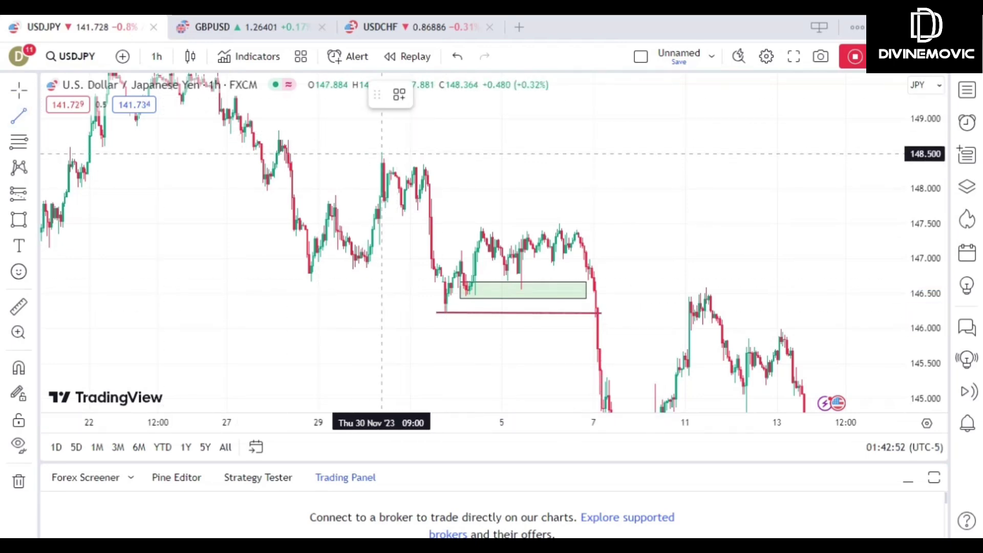
{"action": "left_click", "coordinate": [379, 154]}
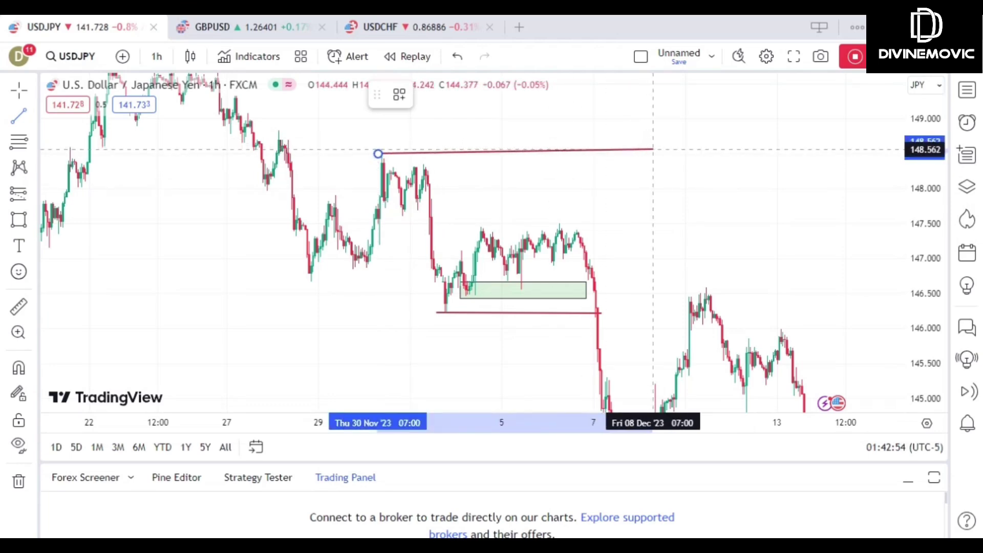
{"action": "left_click", "coordinate": [653, 150]}
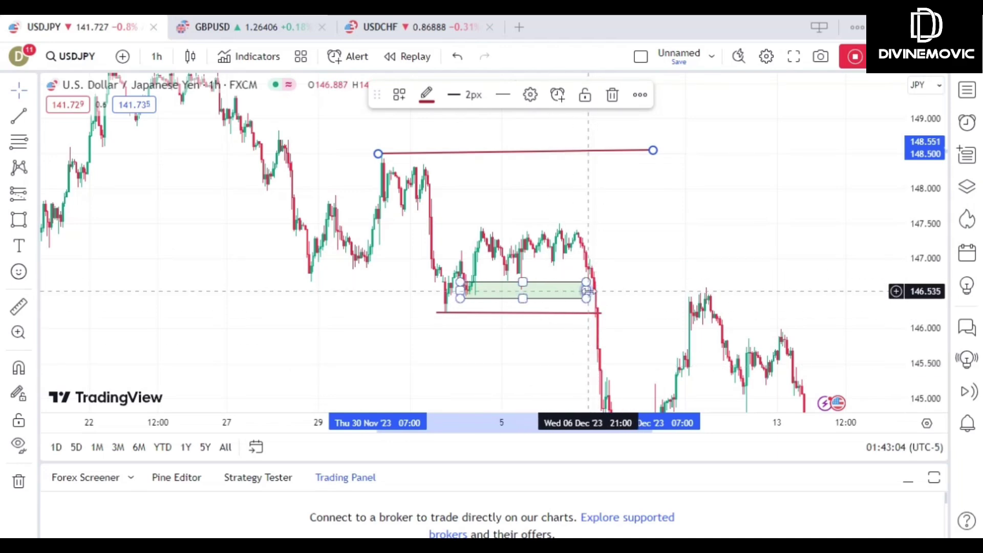
- Extend the green zone right to the 11 December high and widen the price view
{"action": "left_click_drag", "start_coordinate": [586, 290], "coordinate": [666, 229]}
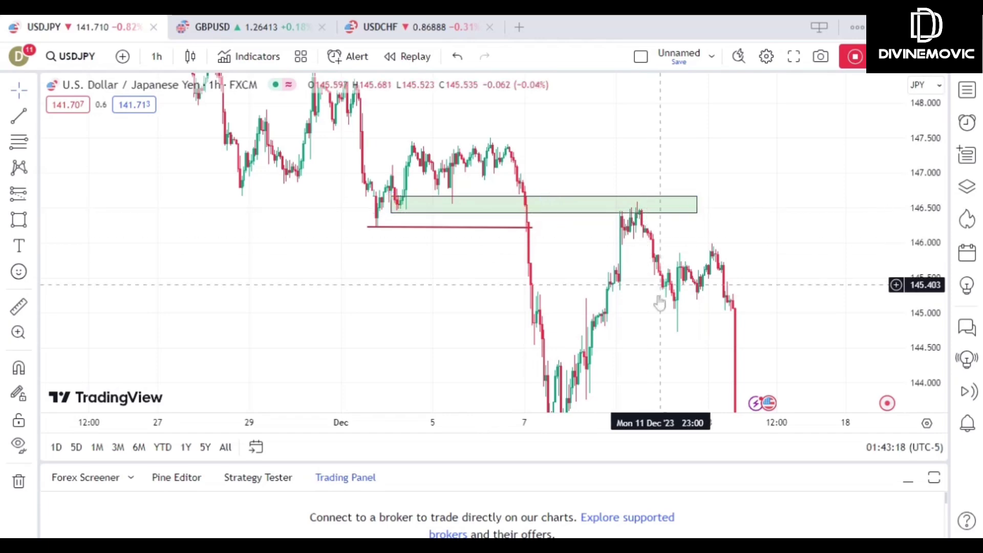
{"action": "left_click_drag", "start_coordinate": [651, 281], "coordinate": [613, 165]}
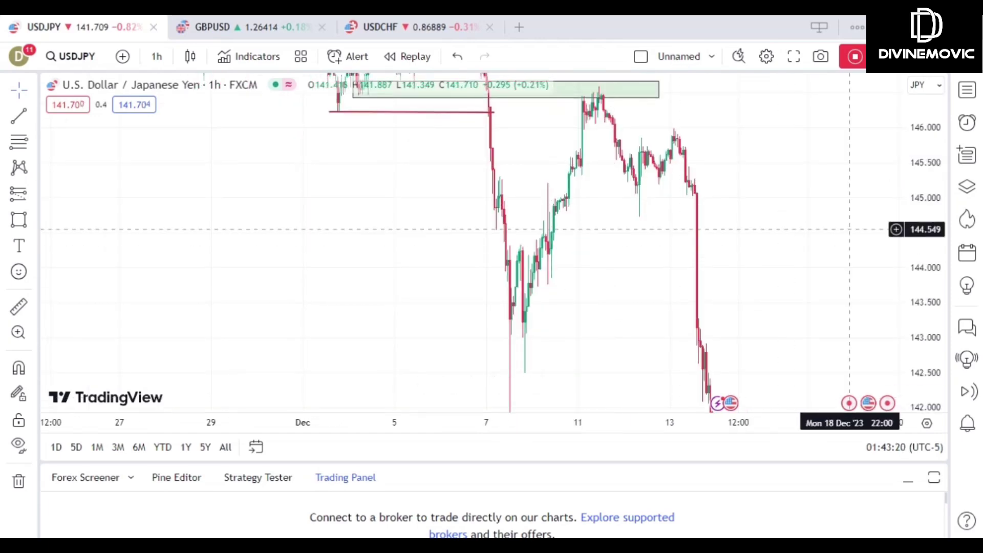
{"action": "left_click_drag", "start_coordinate": [921, 204], "coordinate": [911, 302]}
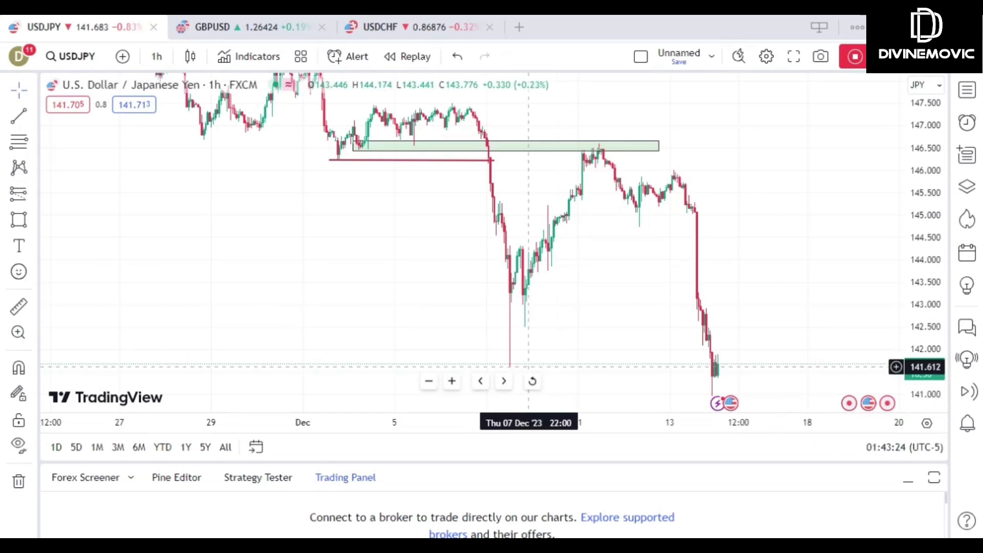
{"action": "left_click_drag", "start_coordinate": [538, 318], "coordinate": [508, 315]}
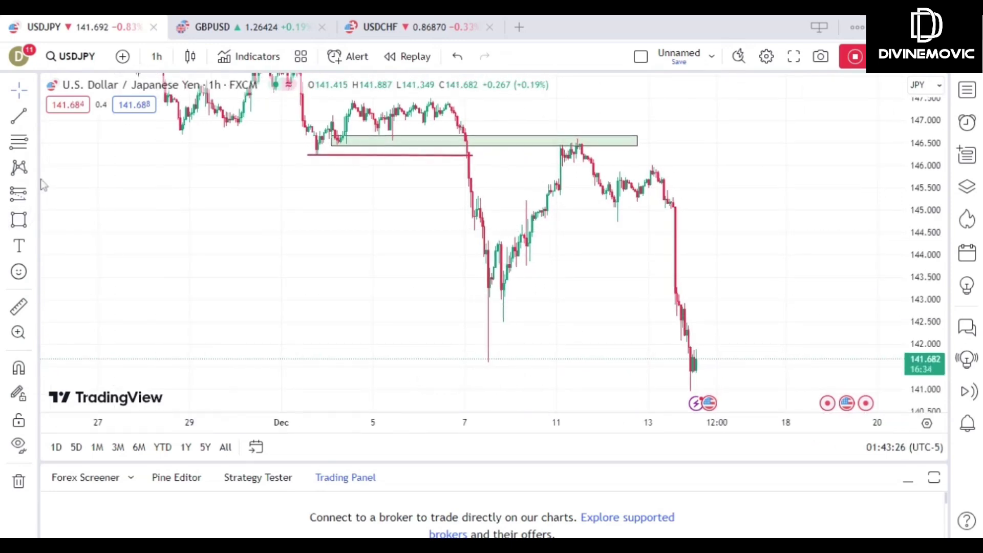
- Place a short position entering near 146.37, stop about 147.4, target 141.6, risk/reward 4.57
{"action": "left_click", "coordinate": [18, 194]}
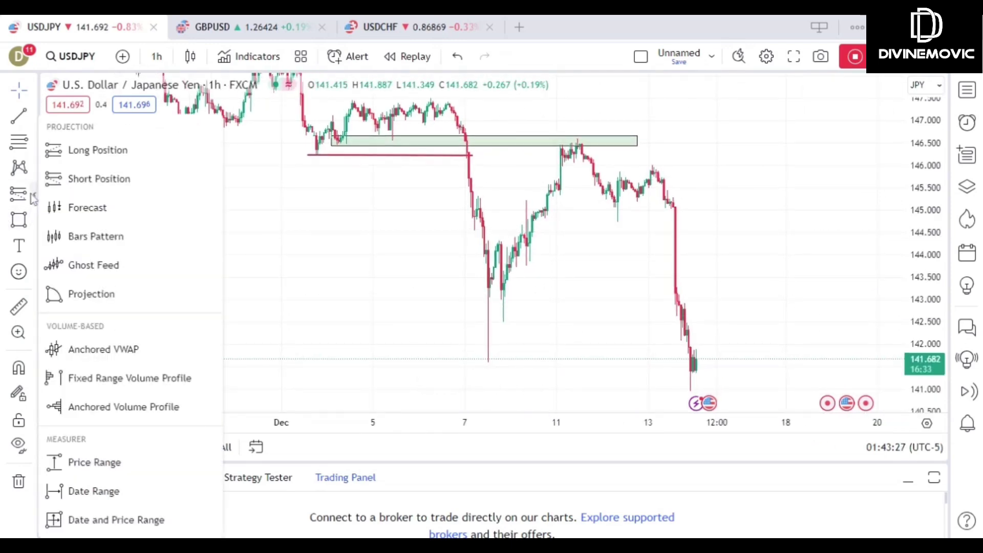
{"action": "left_click", "coordinate": [75, 178]}
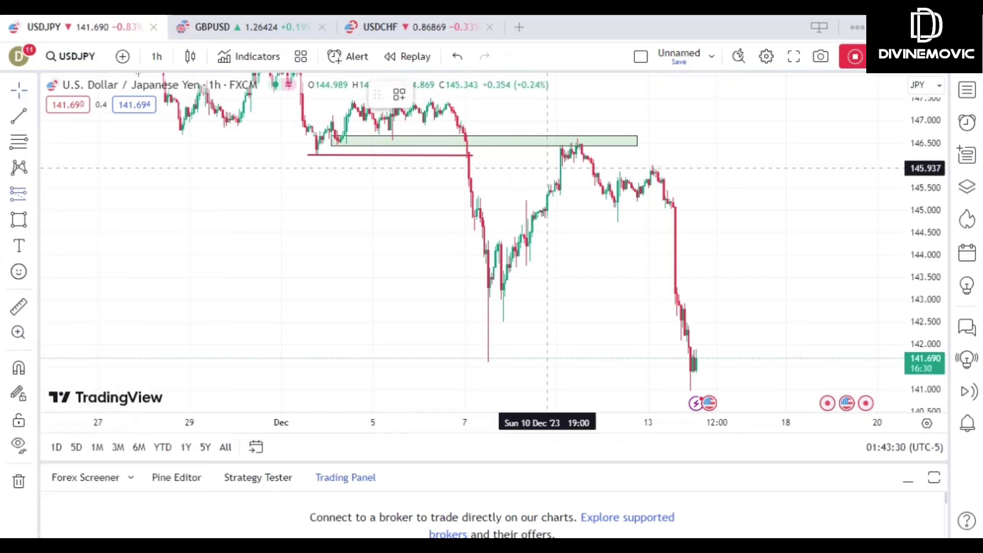
{"action": "left_click", "coordinate": [609, 149]}
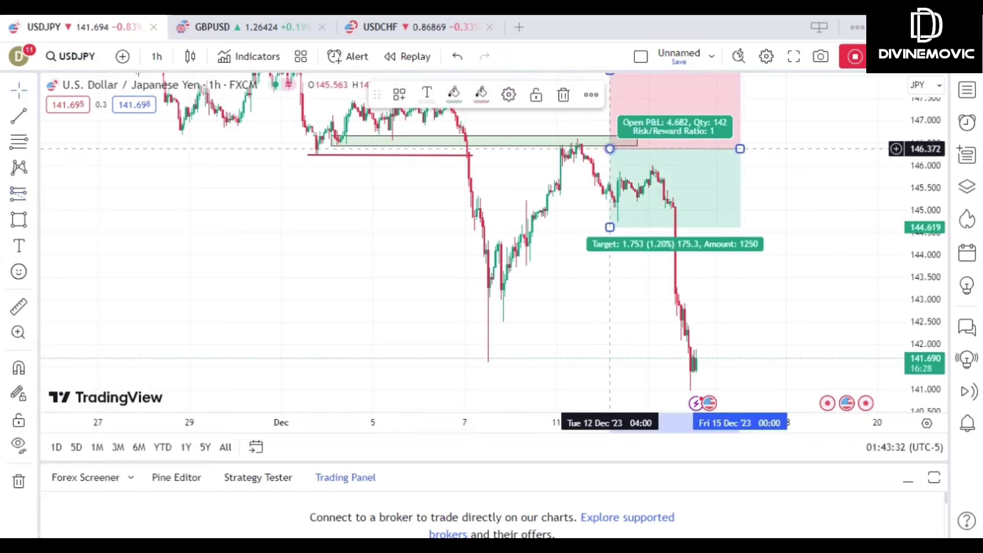
{"action": "left_click_drag", "start_coordinate": [610, 227], "coordinate": [613, 363]}
{"action": "left_click_drag", "start_coordinate": [587, 115], "coordinate": [602, 210]}
{"action": "left_click_drag", "start_coordinate": [624, 171], "coordinate": [623, 199]}
{"action": "left_click_drag", "start_coordinate": [561, 180], "coordinate": [557, 165]}
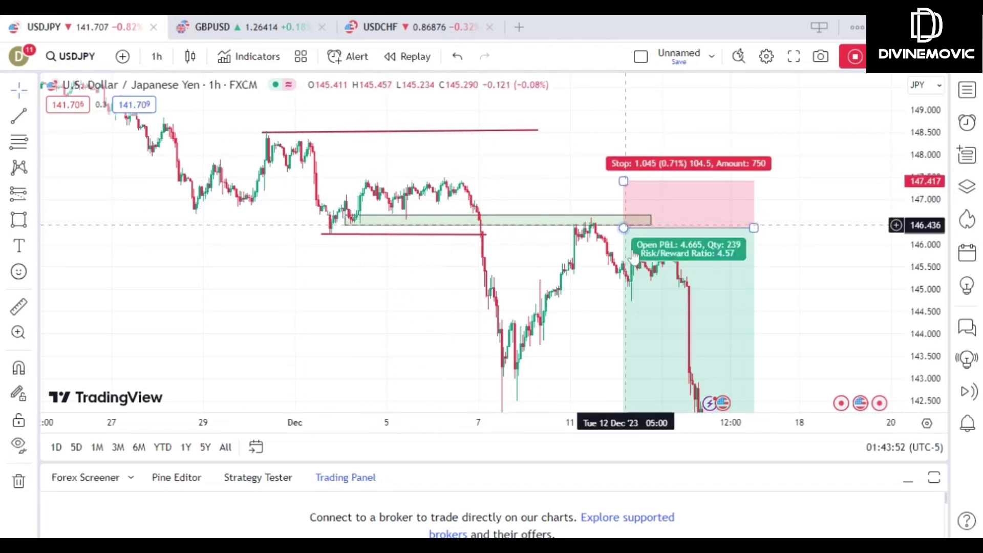
- Delete the short position and compress the price scale to show 140–149
{"action": "left_click", "coordinate": [634, 309]}
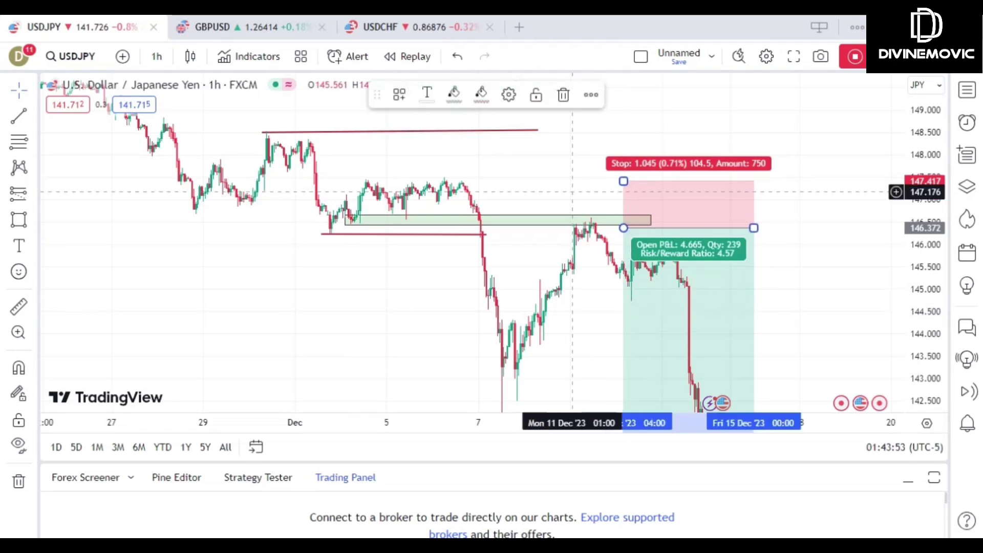
{"action": "left_click", "coordinate": [563, 95]}
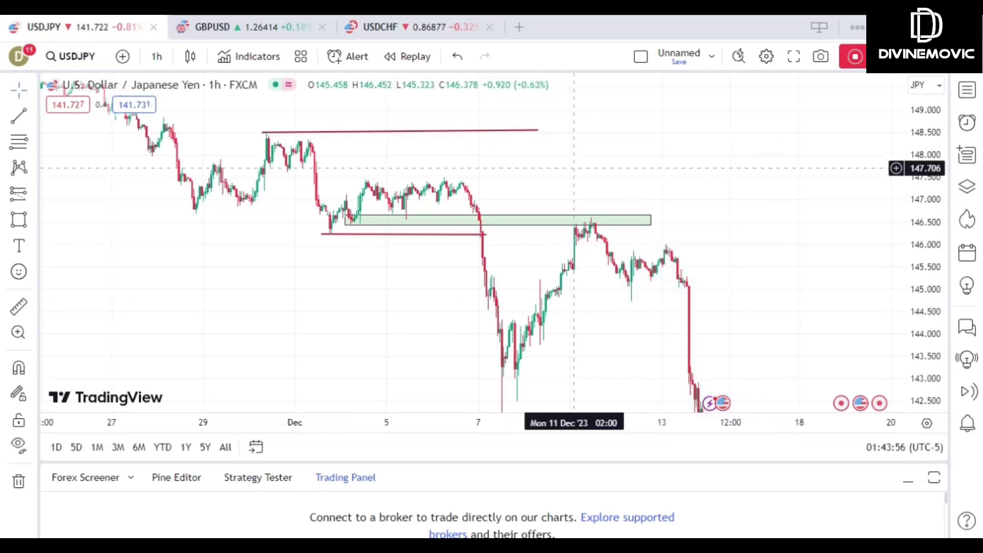
{"action": "left_click_drag", "start_coordinate": [573, 173], "coordinate": [478, 105]}
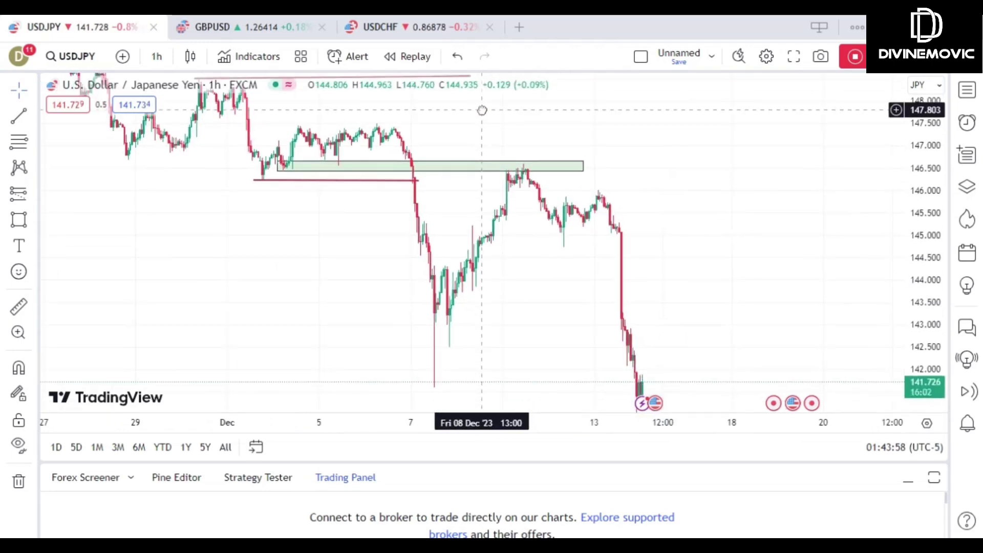
{"action": "left_click_drag", "start_coordinate": [914, 202], "coordinate": [943, 286]}
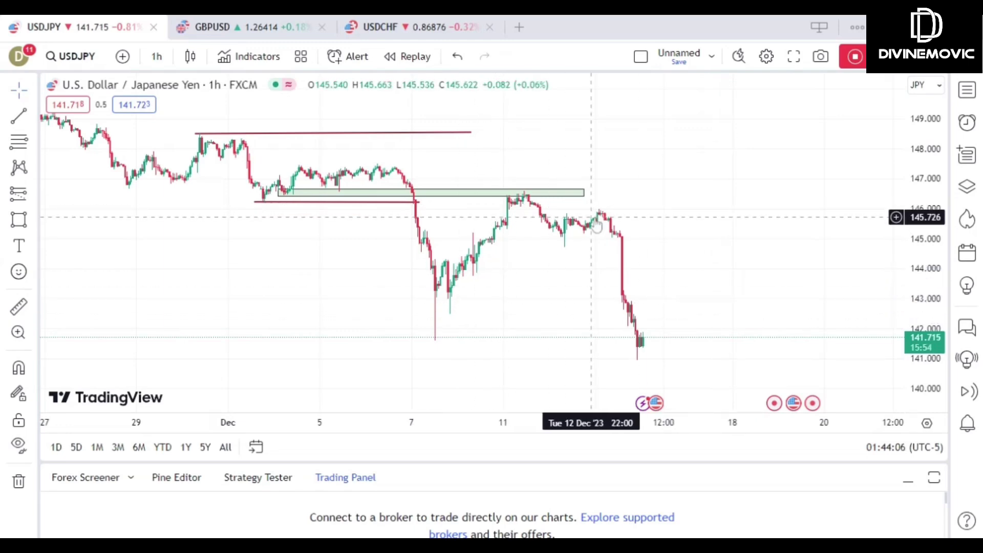
- Reshape the zone by lowering its bottom edge and shifting its left edge later
{"action": "left_click", "coordinate": [433, 194]}
{"action": "left_click_drag", "start_coordinate": [433, 194], "coordinate": [536, 215]}
{"action": "left_click_drag", "start_coordinate": [431, 216], "coordinate": [431, 237]}
{"action": "left_click_drag", "start_coordinate": [278, 213], "coordinate": [506, 213]}
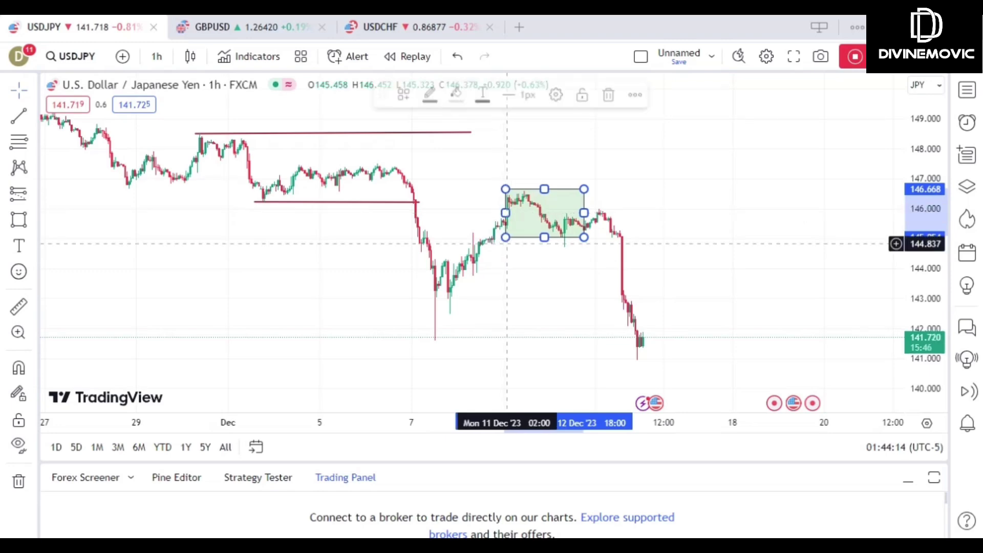
{"action": "left_click_drag", "start_coordinate": [588, 213], "coordinate": [626, 221]}
{"action": "left_click_drag", "start_coordinate": [544, 221], "coordinate": [483, 189]}
{"action": "left_click", "coordinate": [568, 287]}
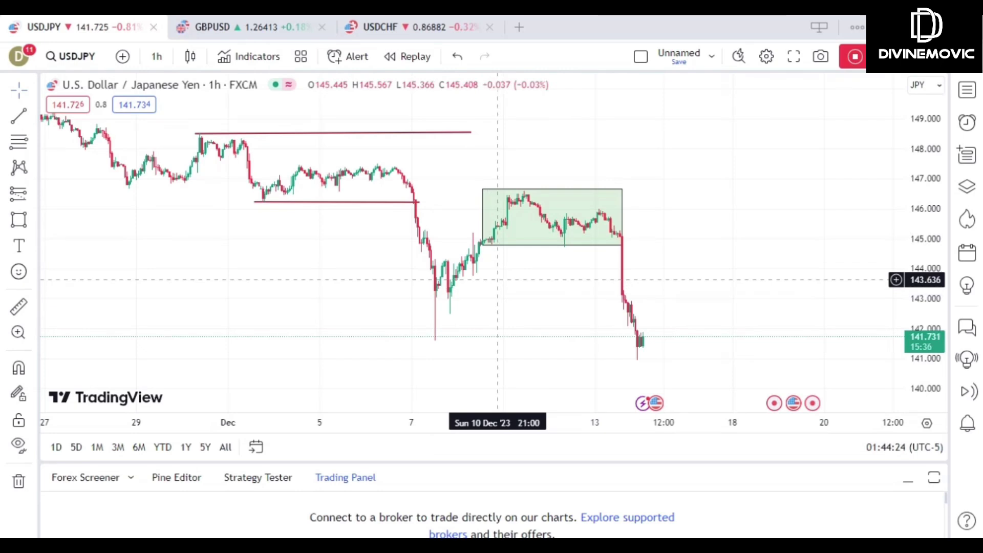
{"action": "left_click_drag", "start_coordinate": [498, 279], "coordinate": [453, 277]}
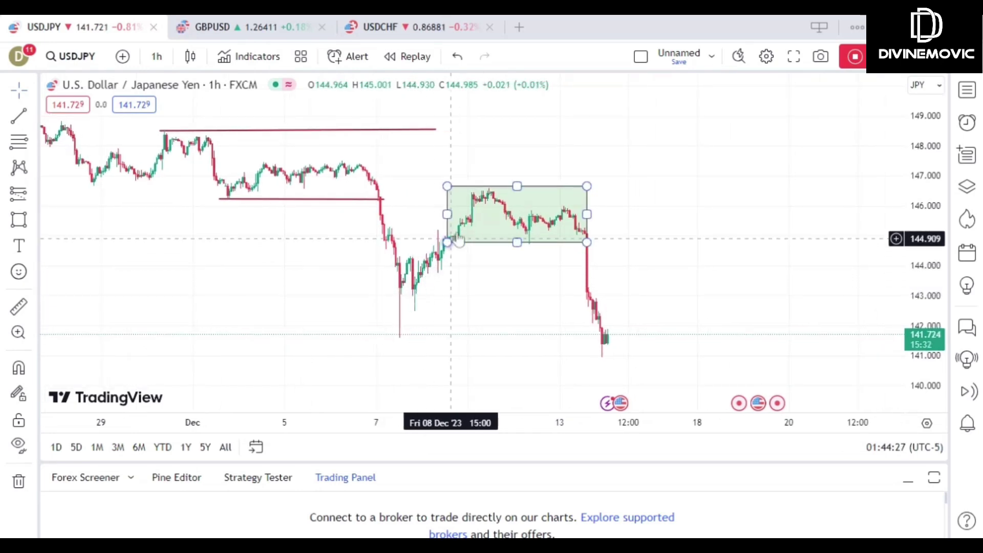
- Narrow the zone from the left and raise its bottom, spanning about 144.9–146.5 over 11–13 December
{"action": "left_click", "coordinate": [478, 218]}
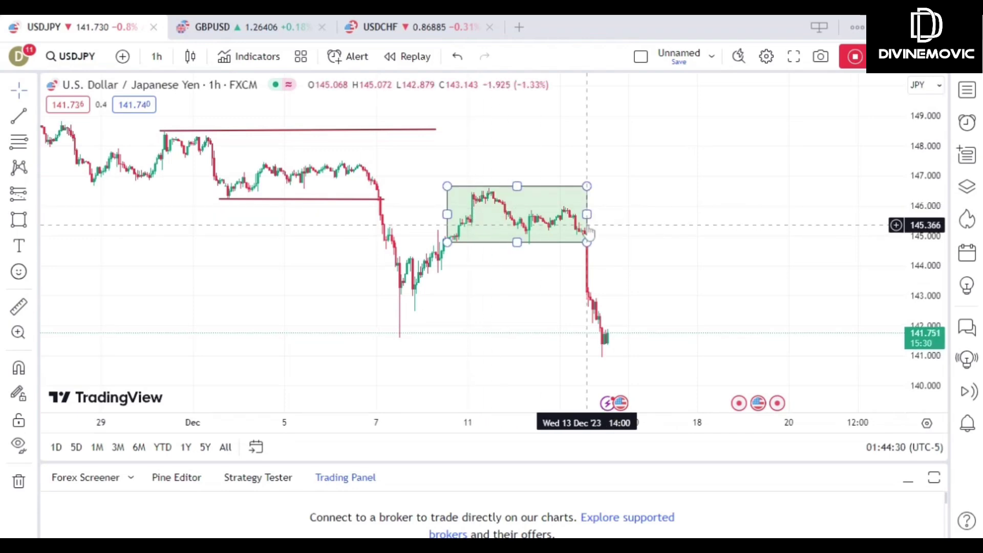
{"action": "left_click", "coordinate": [594, 331]}
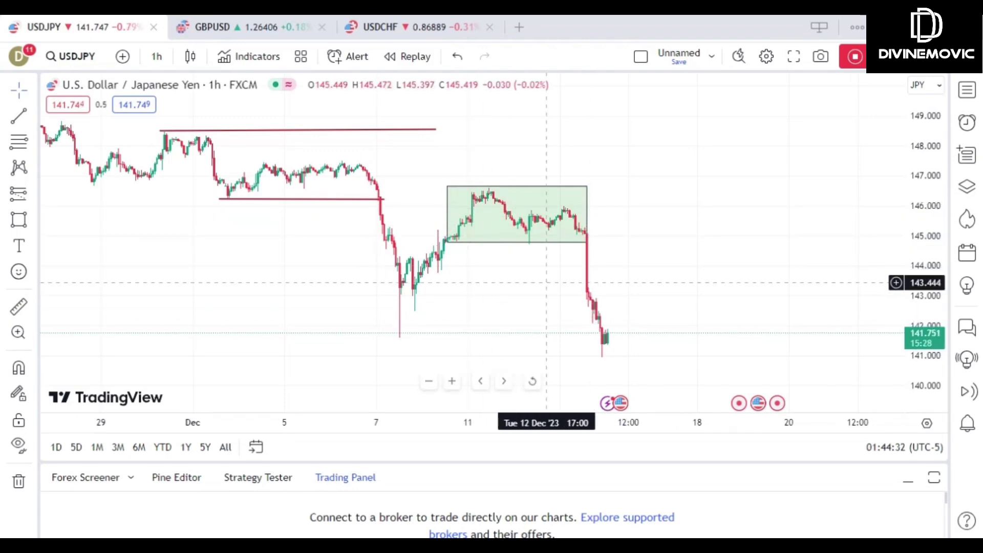
{"action": "left_click", "coordinate": [447, 187]}
{"action": "mouse_move", "coordinate": [448, 187]}
{"action": "left_mouse_down"}
{"action": "mouse_move", "coordinate": [507, 207]}
{"action": "mouse_move", "coordinate": [465, 190]}
{"action": "left_mouse_up"}
{"action": "left_click_drag", "start_coordinate": [466, 242], "coordinate": [465, 239]}
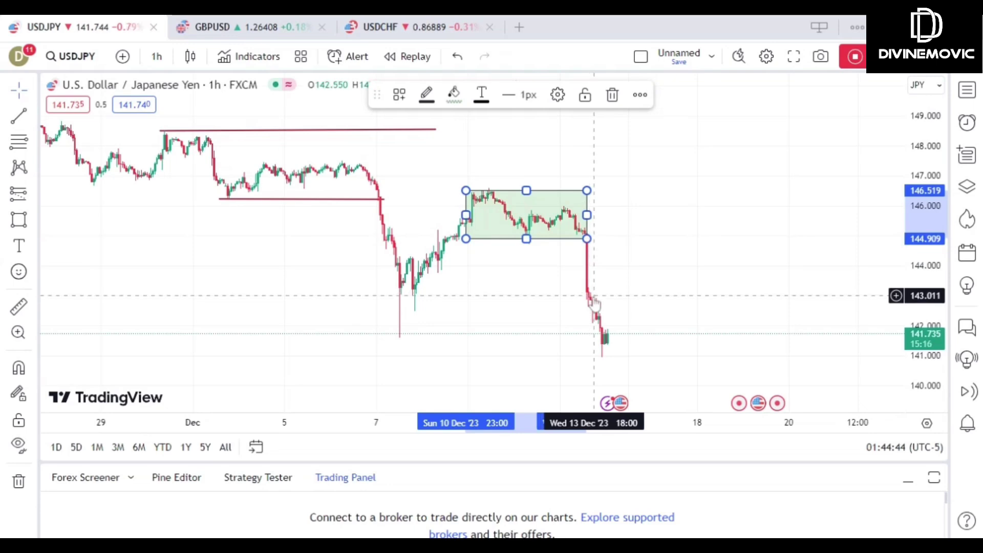
{"action": "left_click", "coordinate": [679, 255]}
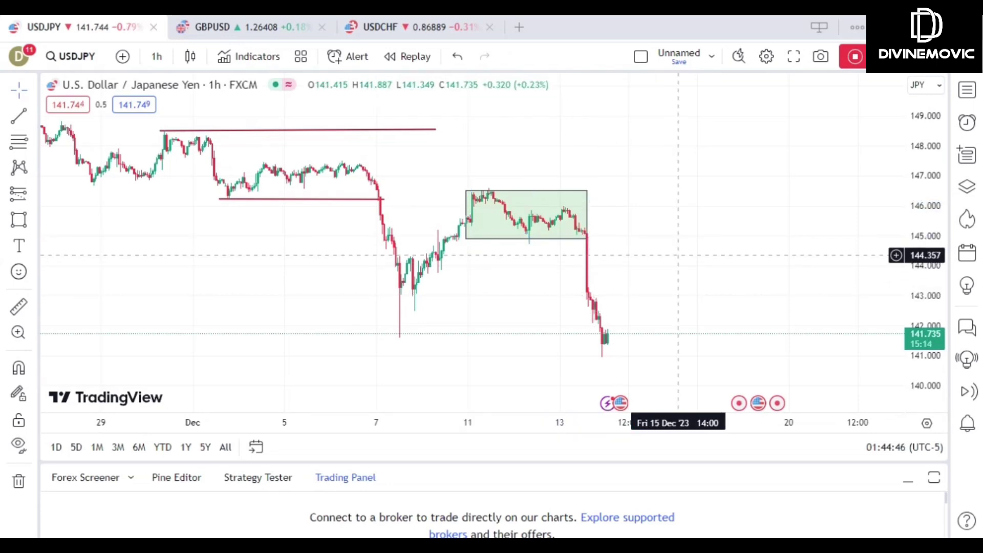
{"action": "left_click", "coordinate": [465, 202]}
{"action": "left_click", "coordinate": [510, 261]}
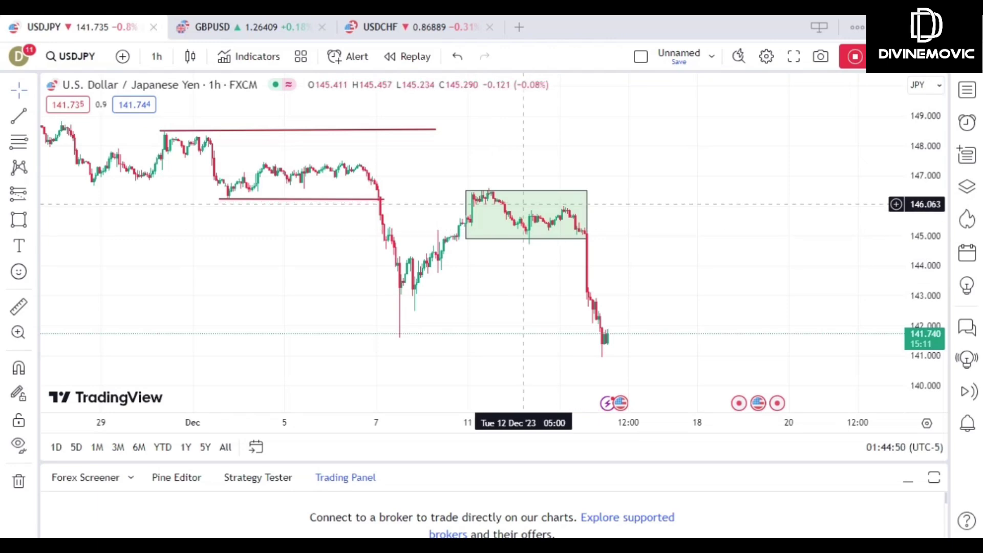
- Change the USDJPY chart interval from 1 hour to 30 minutes
{"action": "left_click", "coordinate": [158, 57]}
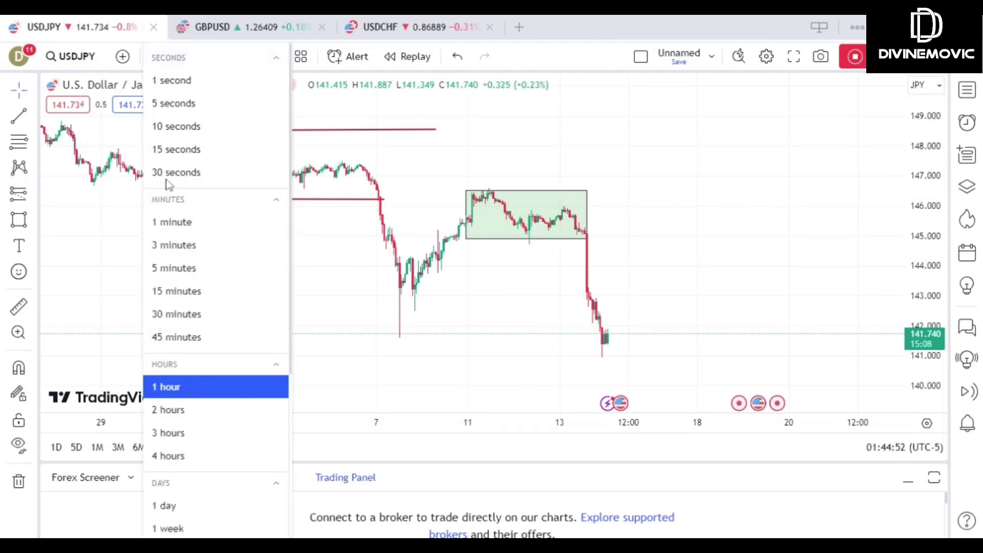
{"action": "left_click", "coordinate": [179, 318]}
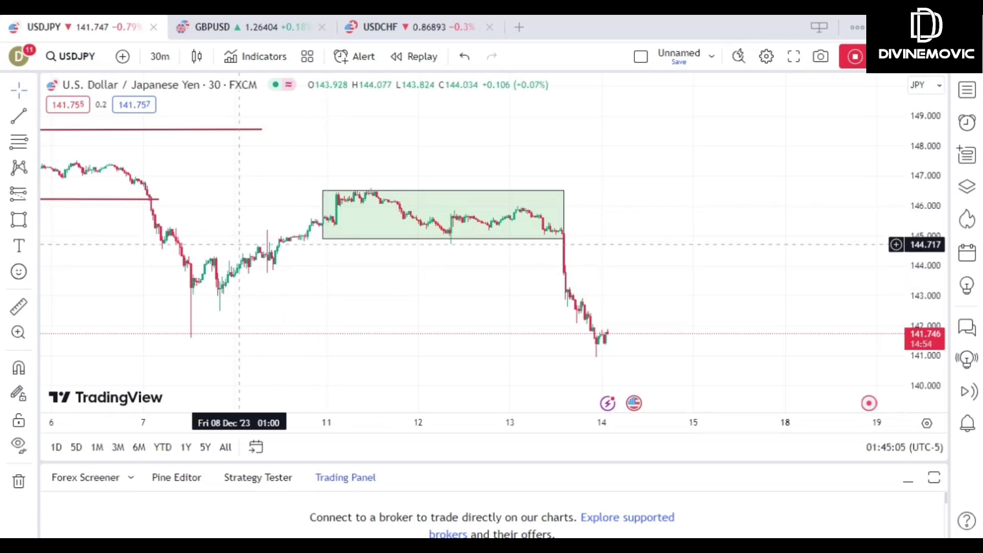
- Draw a narrow green rectangle at about 145.10–145.54 and delete the large green zone
{"action": "left_click", "coordinate": [25, 220]}
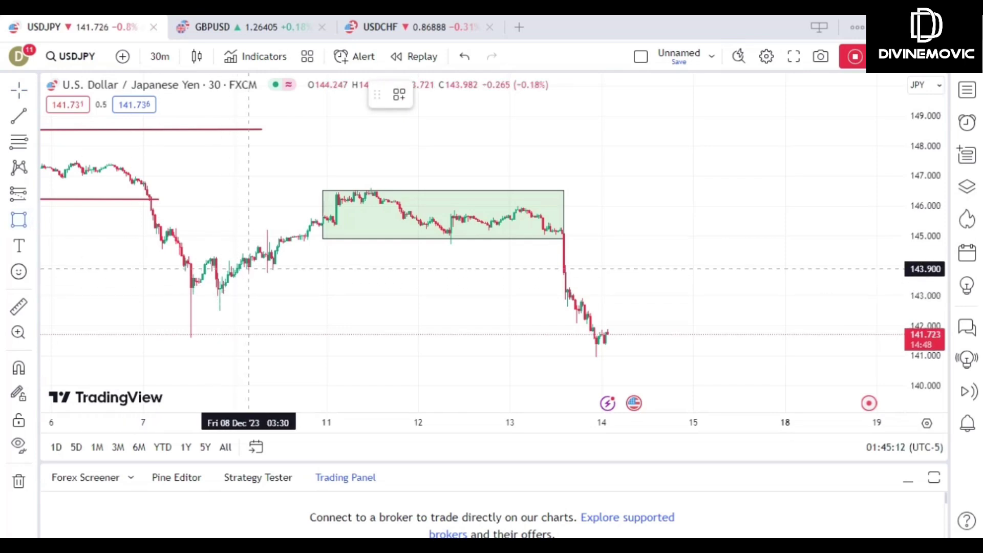
{"action": "left_click", "coordinate": [269, 255]}
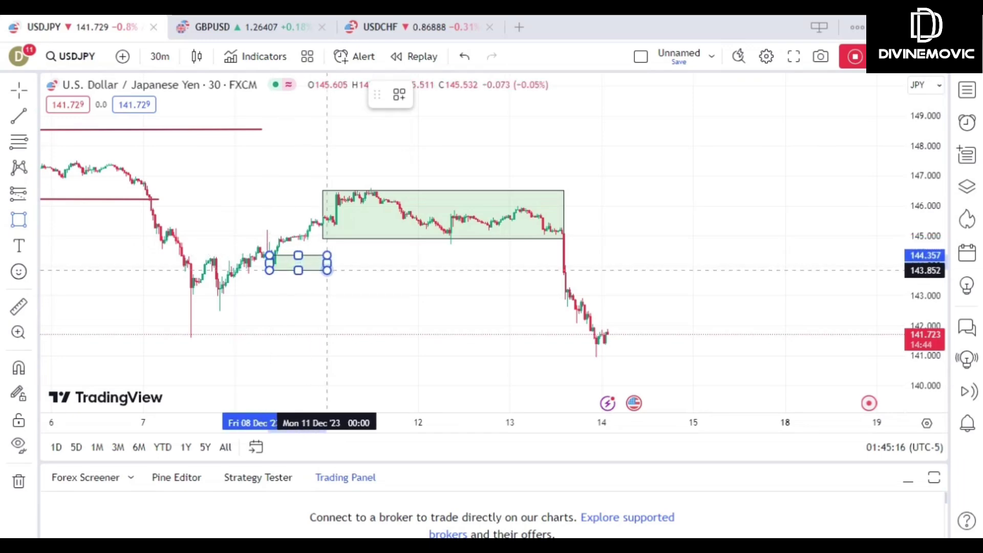
{"action": "left_click", "coordinate": [344, 269]}
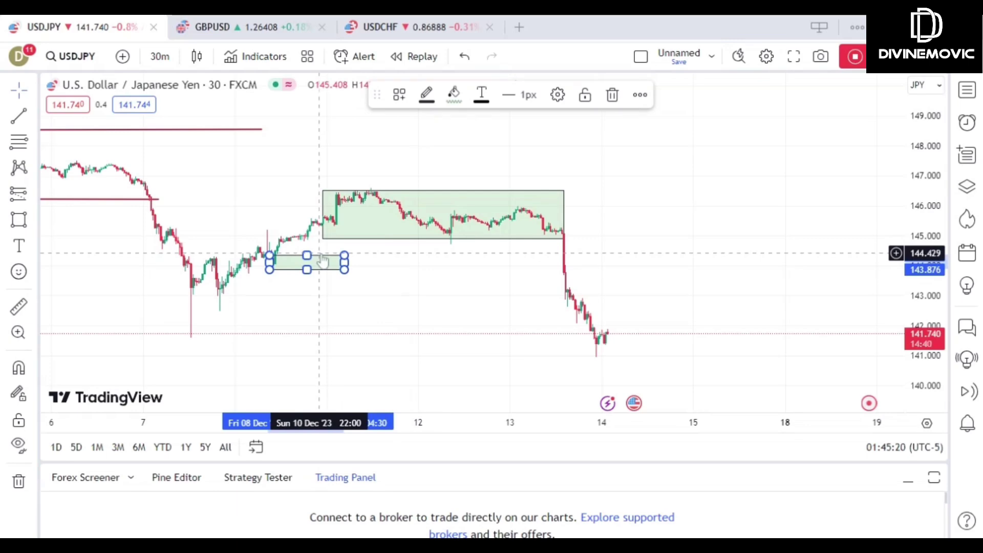
{"action": "mouse_move", "coordinate": [329, 262]}
{"action": "left_mouse_down"}
{"action": "mouse_move", "coordinate": [352, 232]}
{"action": "mouse_move", "coordinate": [405, 245]}
{"action": "mouse_move", "coordinate": [489, 241]}
{"action": "left_mouse_up"}
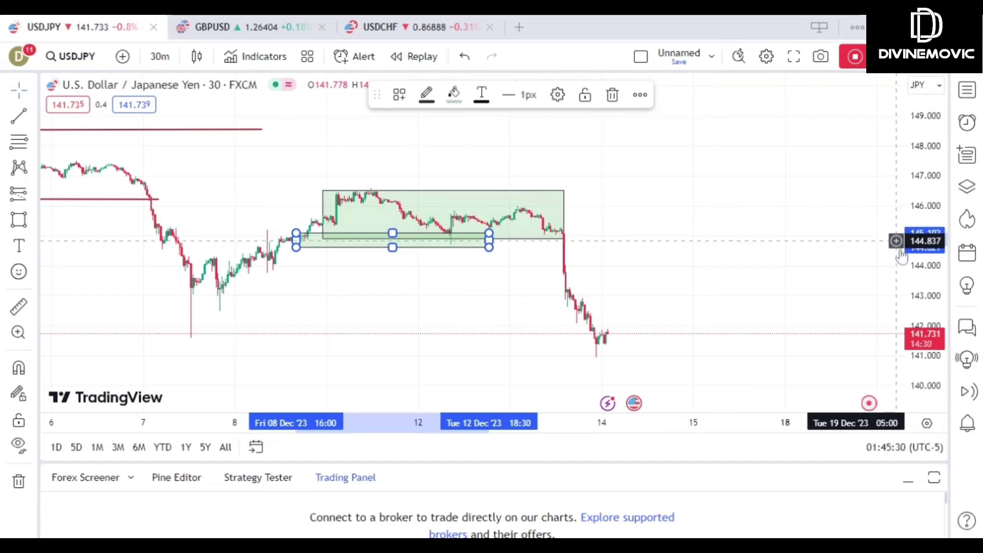
{"action": "left_click_drag", "start_coordinate": [912, 278], "coordinate": [910, 201]}
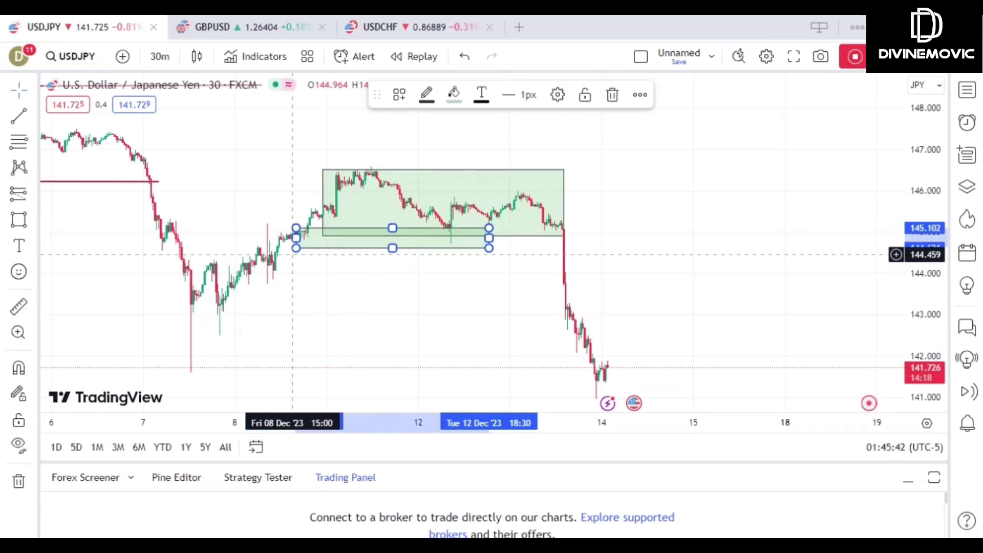
{"action": "mouse_move", "coordinate": [291, 251]}
{"action": "left_mouse_down"}
{"action": "mouse_move", "coordinate": [297, 210]}
{"action": "mouse_move", "coordinate": [317, 221]}
{"action": "left_mouse_up"}
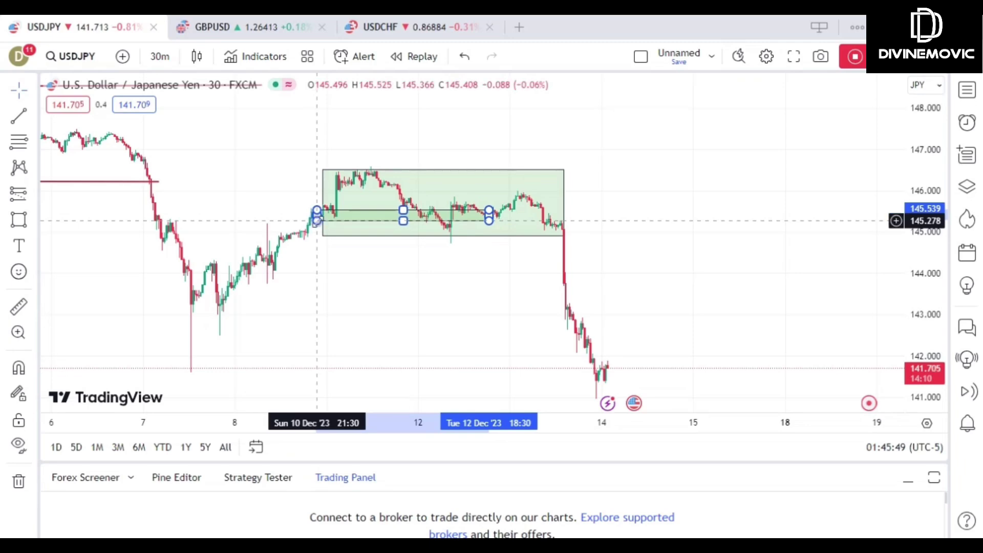
{"action": "left_click", "coordinate": [564, 180]}
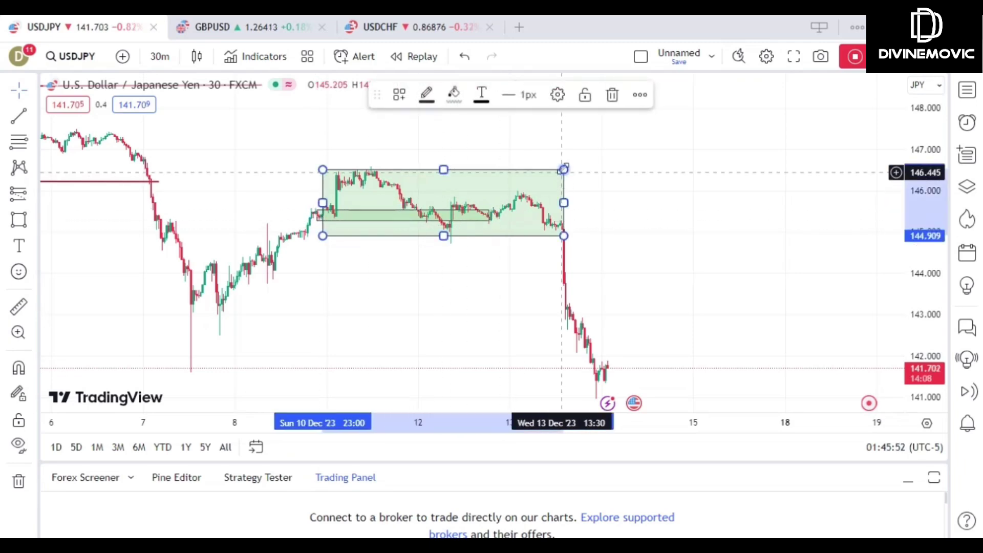
{"action": "left_click", "coordinate": [617, 95]}
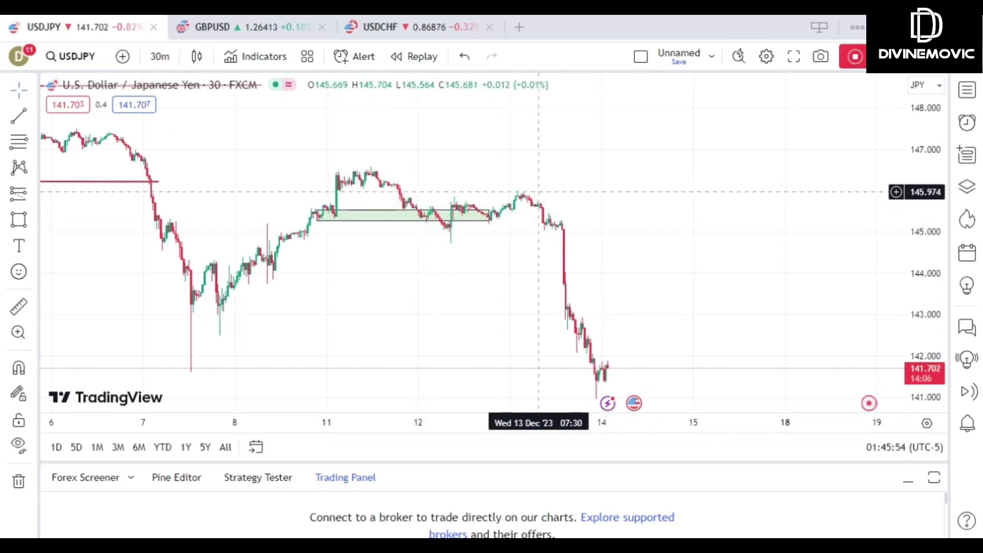
- Resize and move the narrow zone to about 144.93–145.30, starting on 12 December
{"action": "left_click_drag", "start_coordinate": [489, 210], "coordinate": [500, 197]}
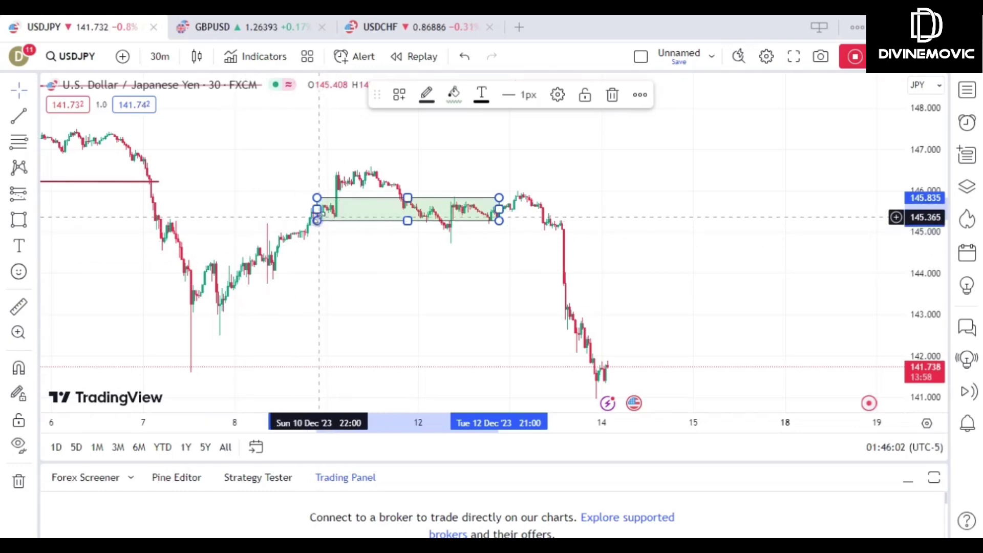
{"action": "left_click_drag", "start_coordinate": [317, 200], "coordinate": [319, 205]}
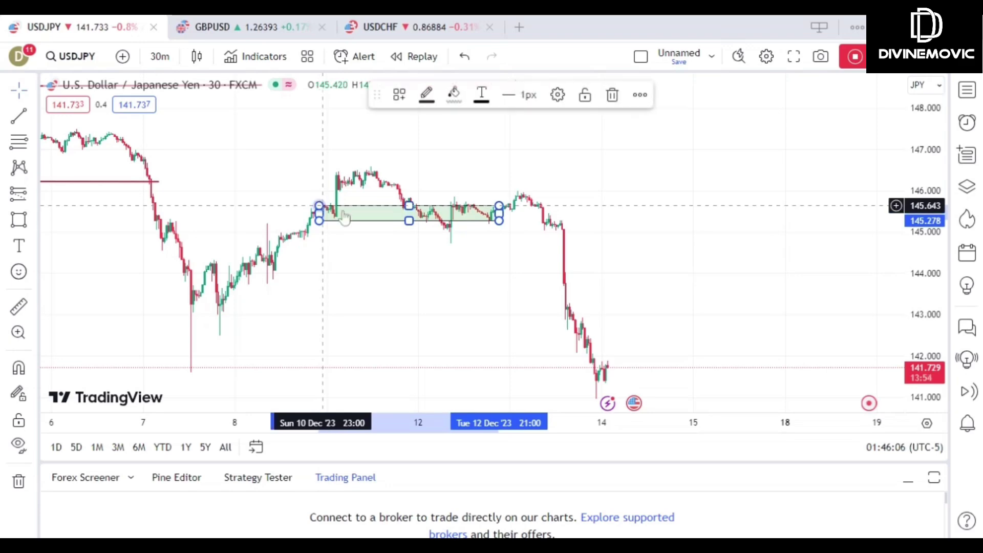
{"action": "left_click", "coordinate": [423, 193]}
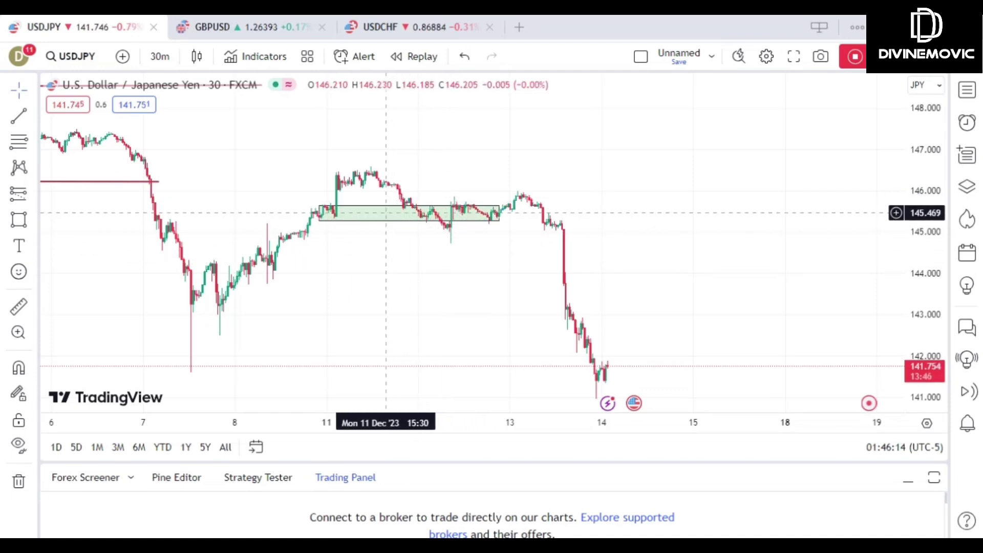
{"action": "left_click_drag", "start_coordinate": [388, 218], "coordinate": [482, 235]}
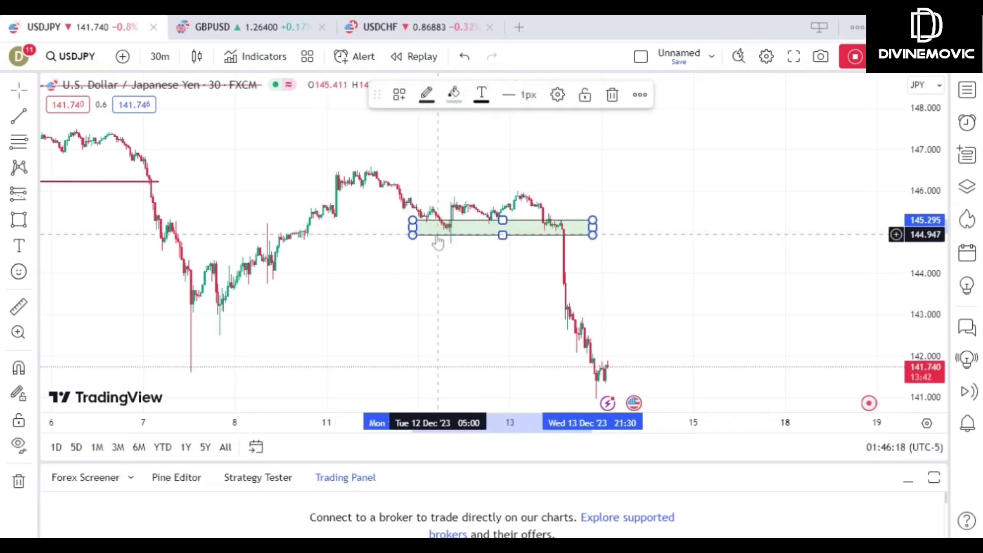
{"action": "left_click_drag", "start_coordinate": [412, 227], "coordinate": [435, 227]}
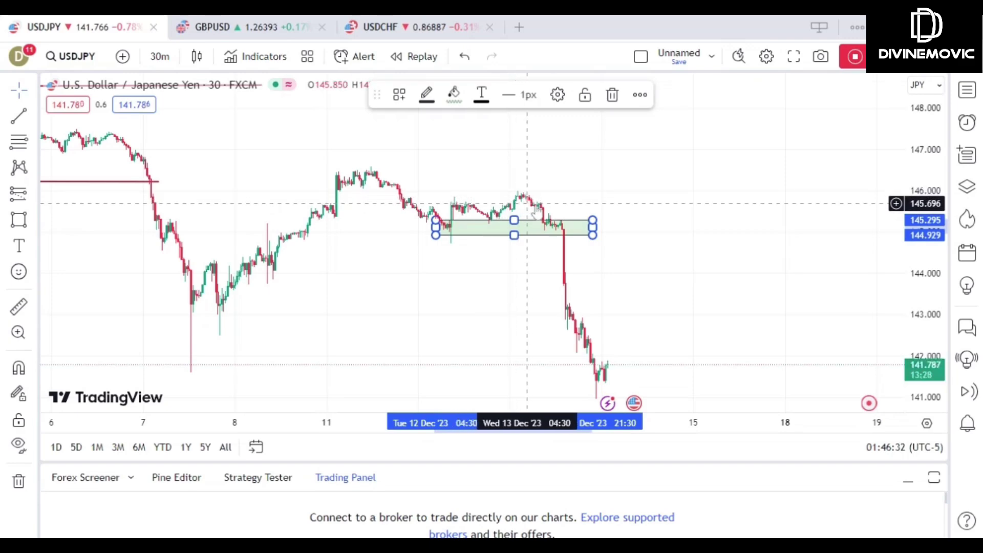
- Extend the narrow zone's right edge out to about 18 December
{"action": "left_click_drag", "start_coordinate": [479, 287], "coordinate": [414, 252]}
{"action": "left_click", "coordinate": [533, 191]}
{"action": "left_click_drag", "start_coordinate": [533, 192], "coordinate": [784, 235]}
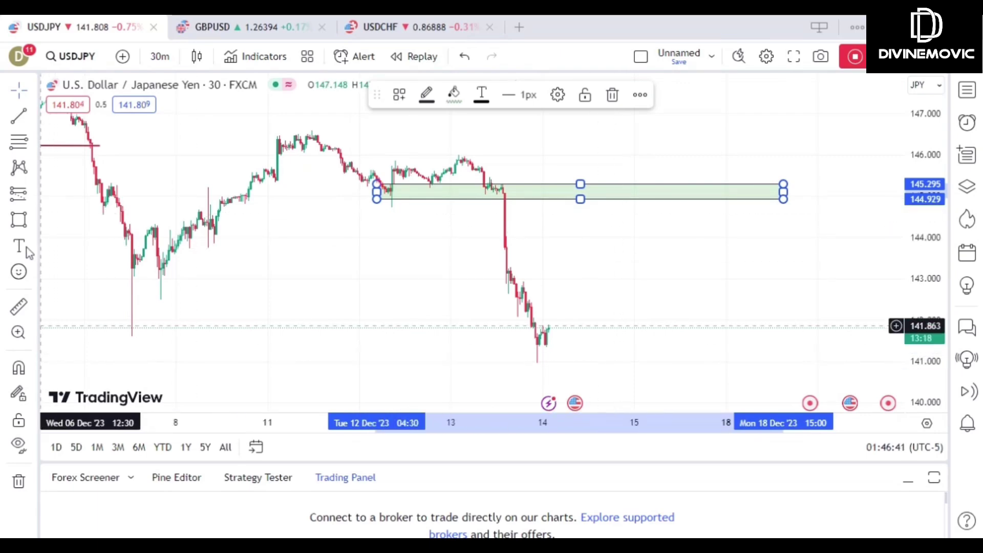
- Add a short position entering at 144.912, stop near 145.957, target 140.957
{"action": "left_click", "coordinate": [31, 196]}
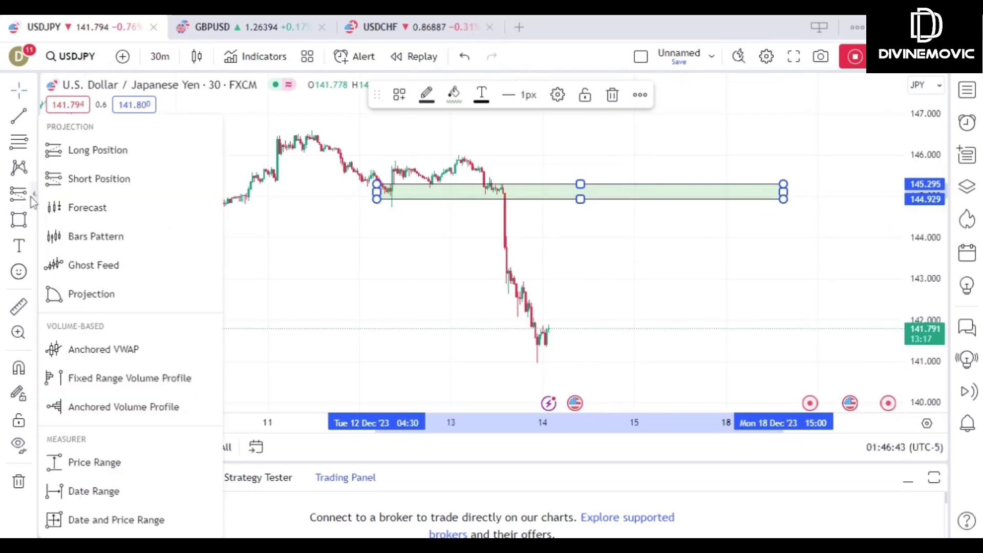
{"action": "left_click", "coordinate": [70, 179]}
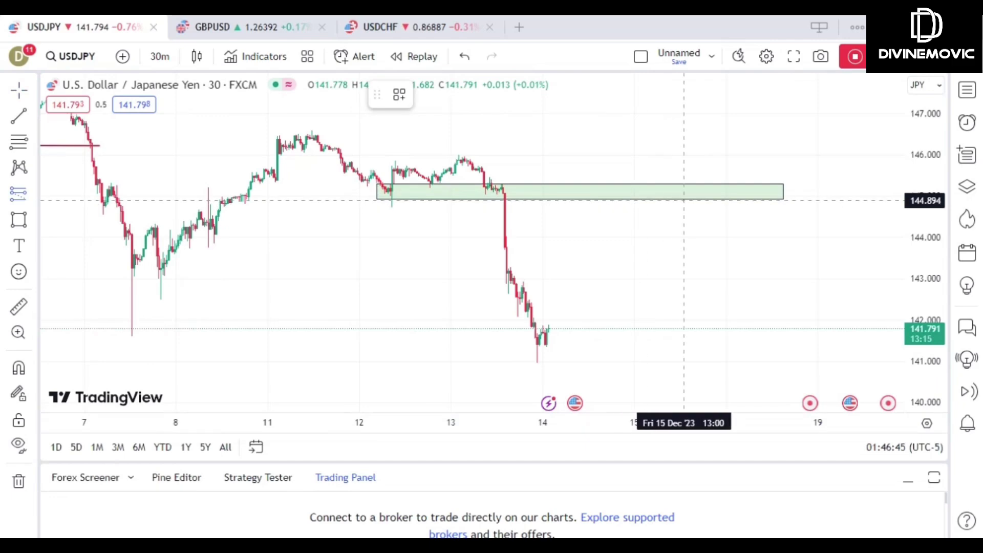
{"action": "left_click", "coordinate": [684, 200]}
{"action": "left_click_drag", "start_coordinate": [684, 146], "coordinate": [685, 153]}
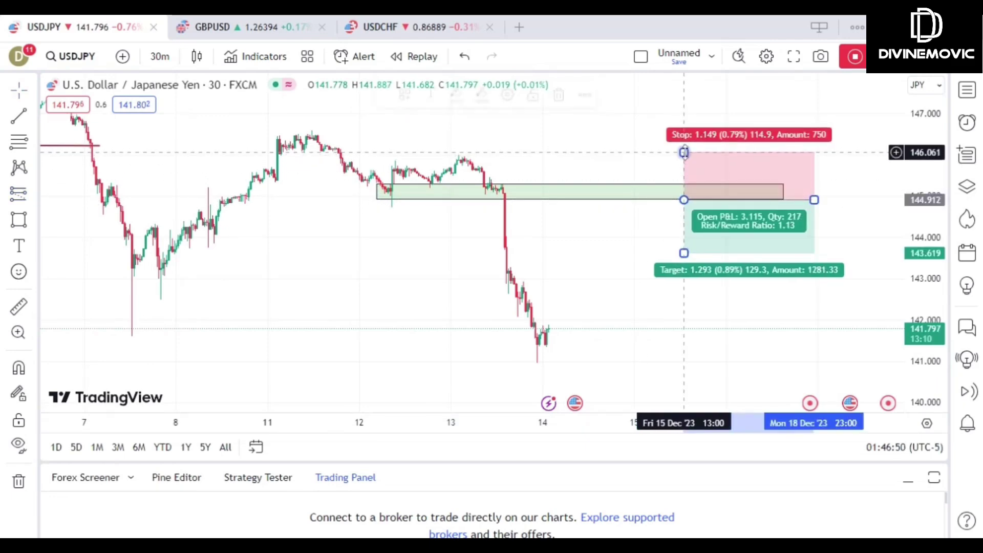
{"action": "left_click_drag", "start_coordinate": [684, 253], "coordinate": [689, 363]}
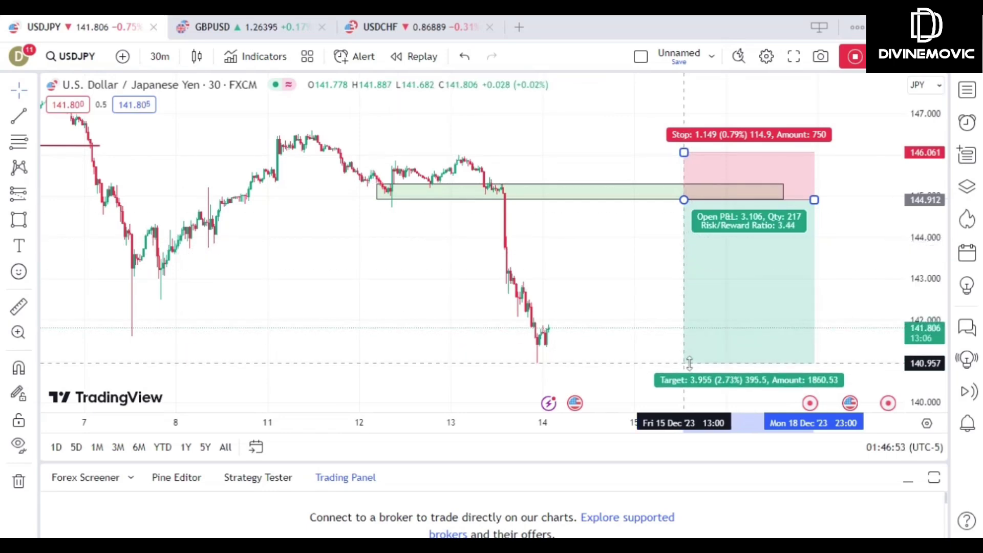
{"action": "left_click_drag", "start_coordinate": [621, 299], "coordinate": [562, 276]}
{"action": "left_click", "coordinate": [630, 134]}
{"action": "left_click_drag", "start_coordinate": [630, 133], "coordinate": [630, 138]}
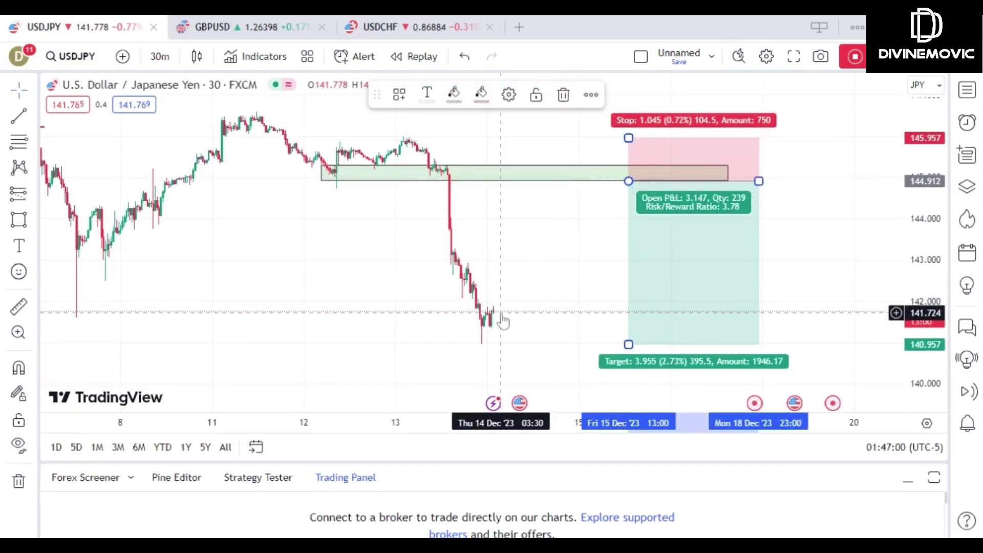